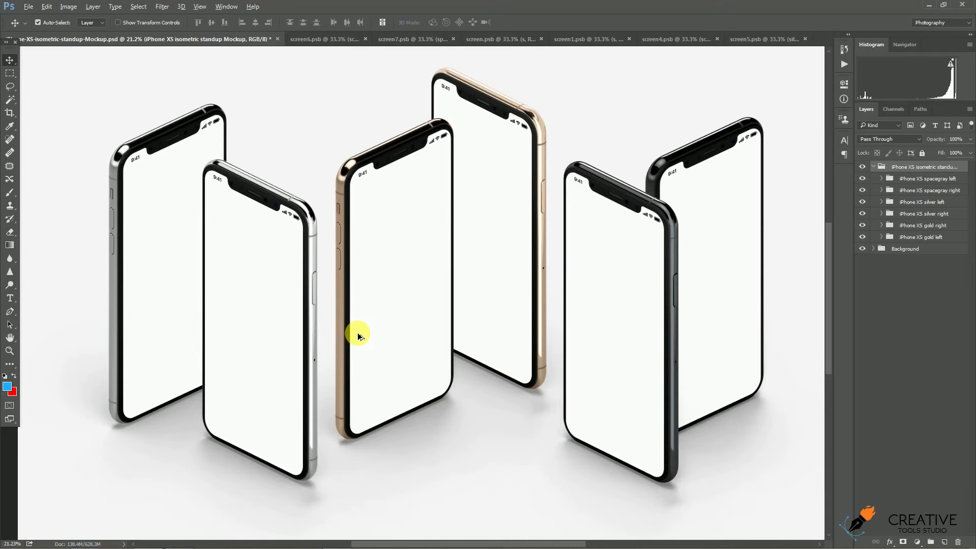
# - Pan the canvas with the Hand tool to recenter the view on the phone lineup
pyautogui.moveTo(392, 218)
pyautogui.mouseDown()
pyautogui.moveTo(356, 239)
pyautogui.moveTo(376, 220)
pyautogui.mouseUp()
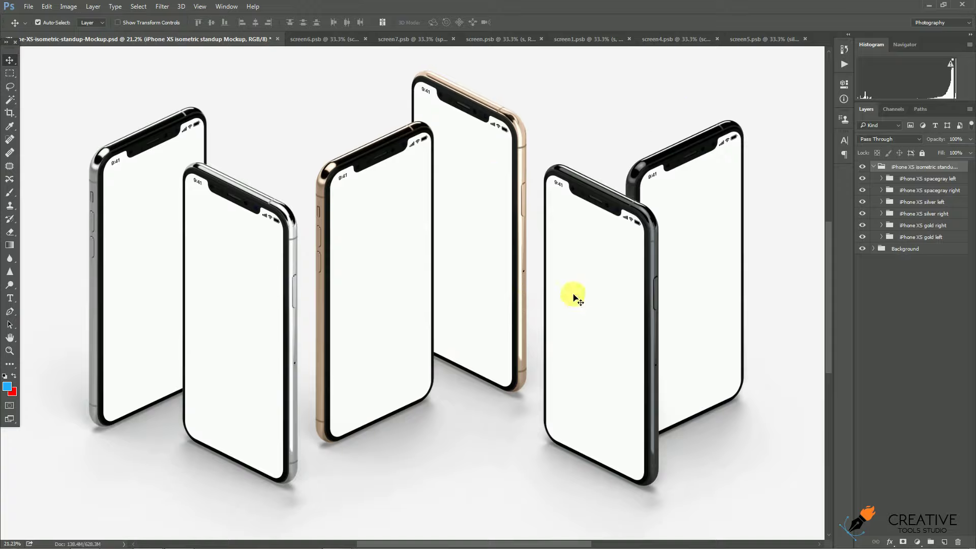
# - Expand the spacegray left group, hide PUT YOUR DESIGN HERE, and copy screen6.psb's white screen layer in
pyautogui.click(604, 287)
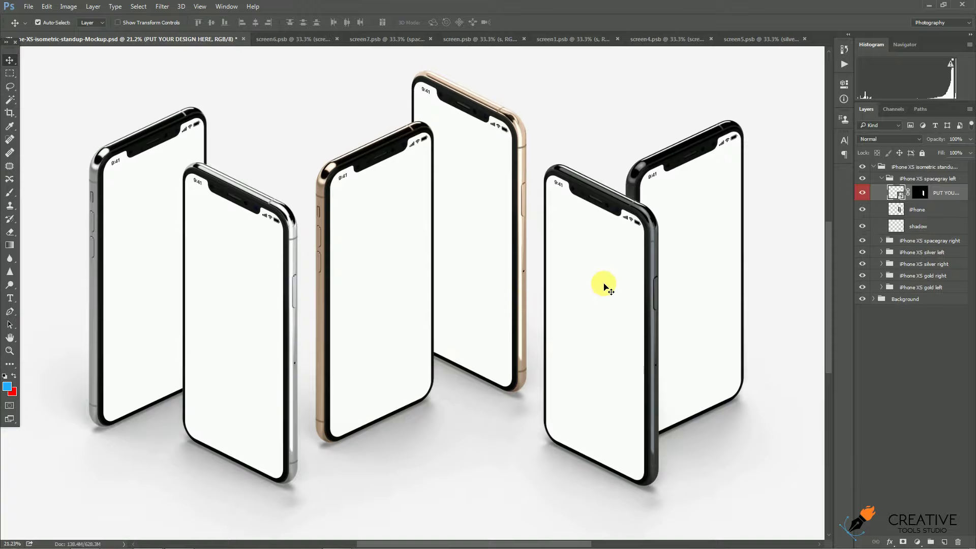
pyautogui.scroll(-2, 604, 288)
pyautogui.scroll(-2, 601, 288)
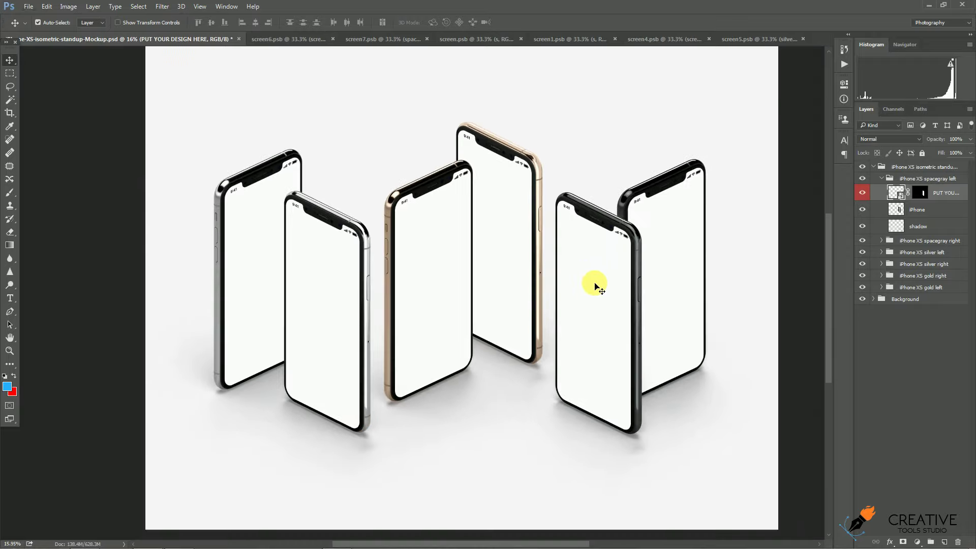
pyautogui.click(865, 194)
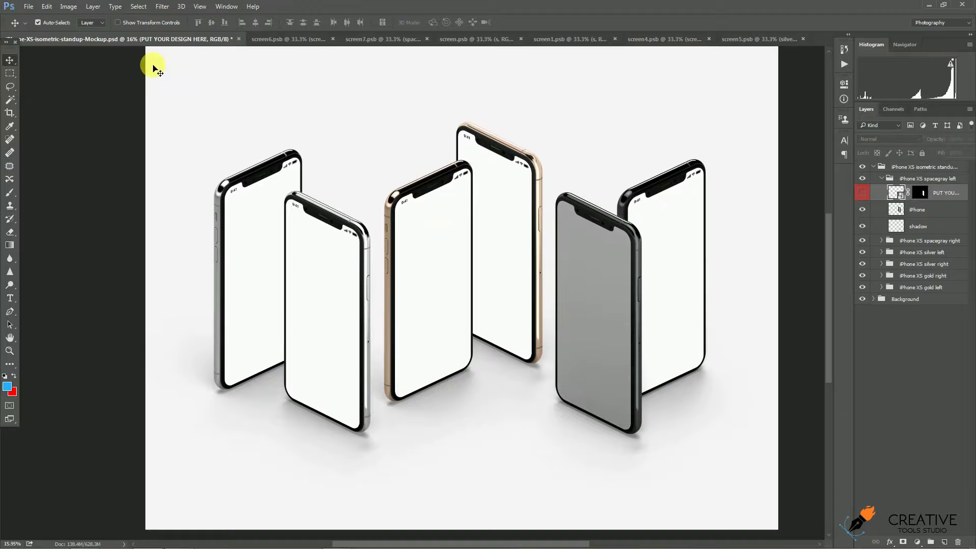
pyautogui.click(282, 45)
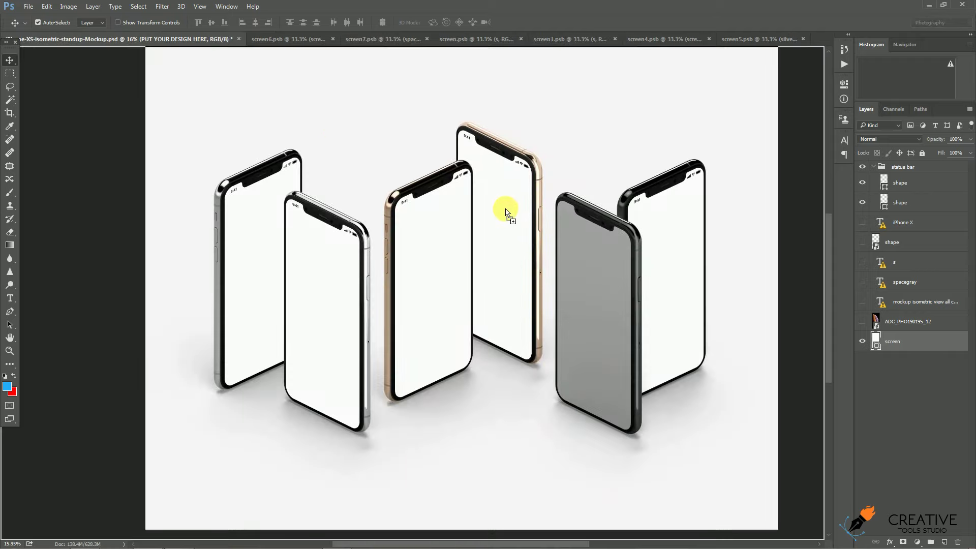
pyautogui.moveTo(98, 44)
pyautogui.mouseDown()
pyautogui.moveTo(522, 218)
pyautogui.moveTo(613, 304)
pyautogui.mouseUp()
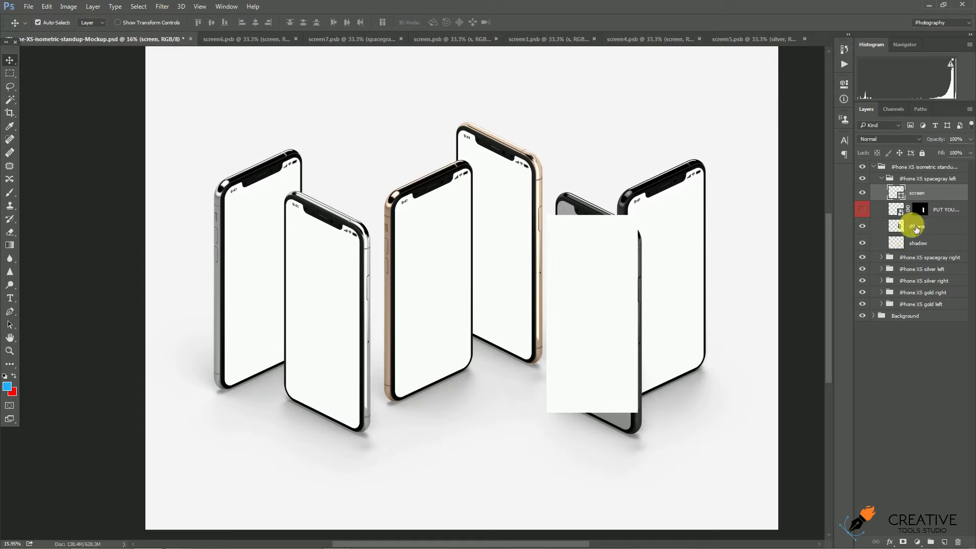
# - Convert the pasted screen layer to a smart object and zoom toward the dark front phone
pyautogui.rightClick(942, 196)
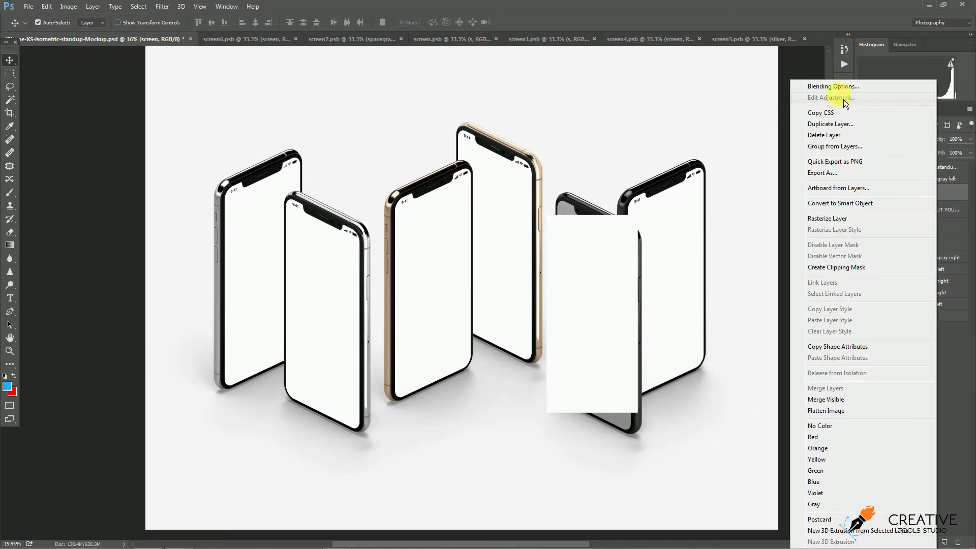
pyautogui.click(865, 206)
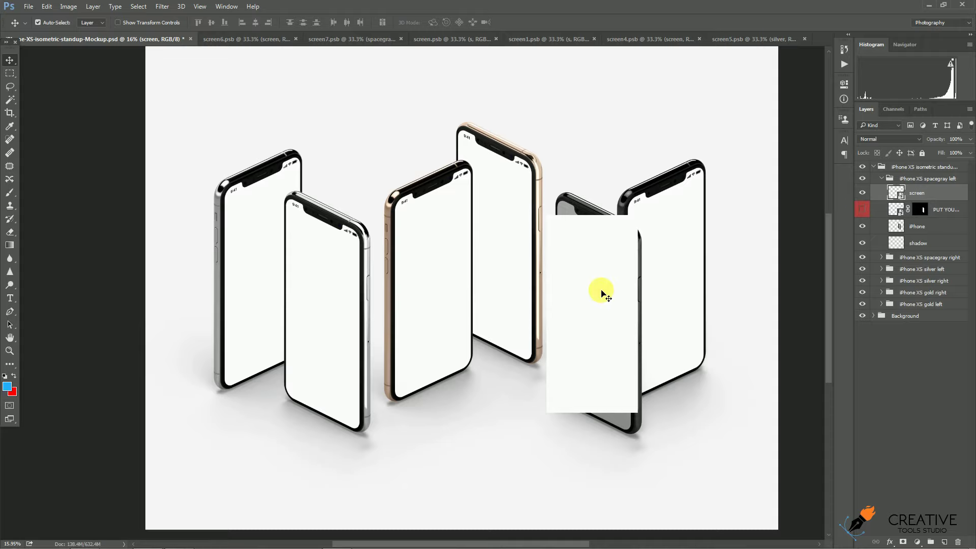
pyautogui.scroll(3, 612, 331)
pyautogui.moveTo(617, 343); pyautogui.dragTo(603, 320)
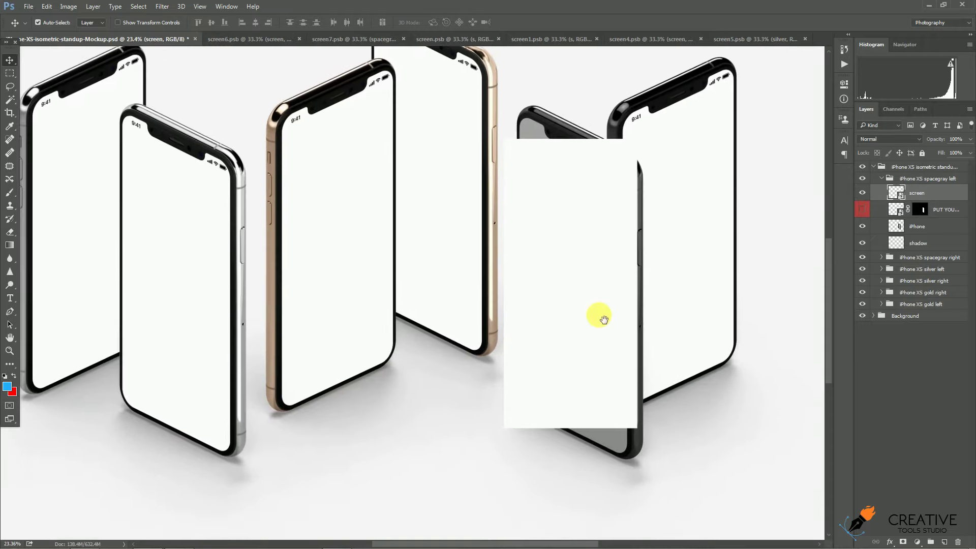
# - Put the screen into a free Distort transform and pull its left and right edges onto the display
pyautogui.hotkey('ctrl', 't')
pyautogui.rightClick(600, 316)
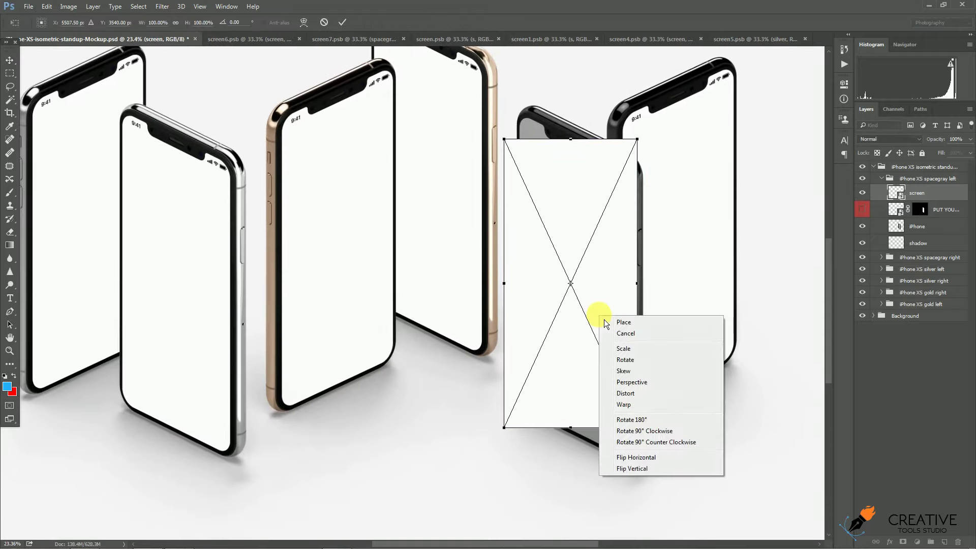
pyautogui.click(625, 393)
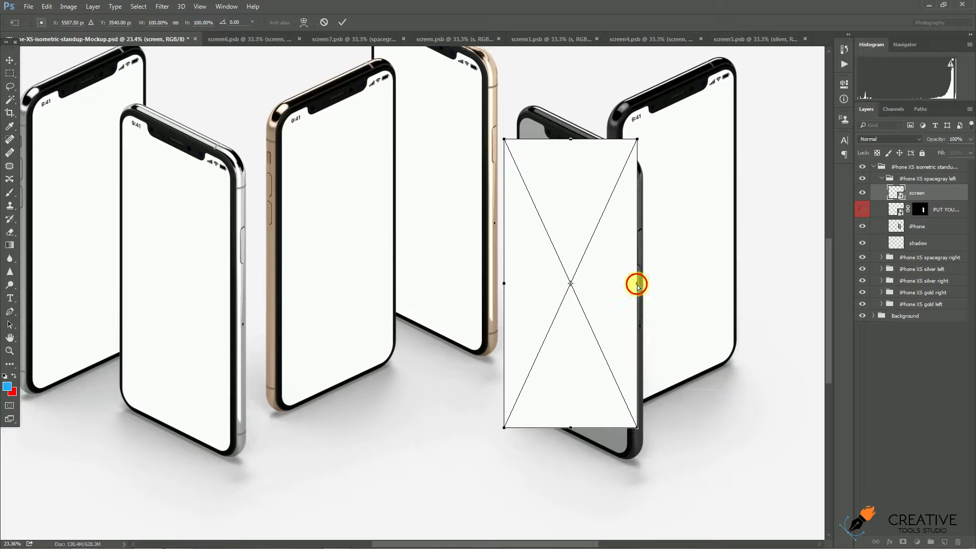
pyautogui.moveTo(638, 285); pyautogui.dragTo(628, 308)
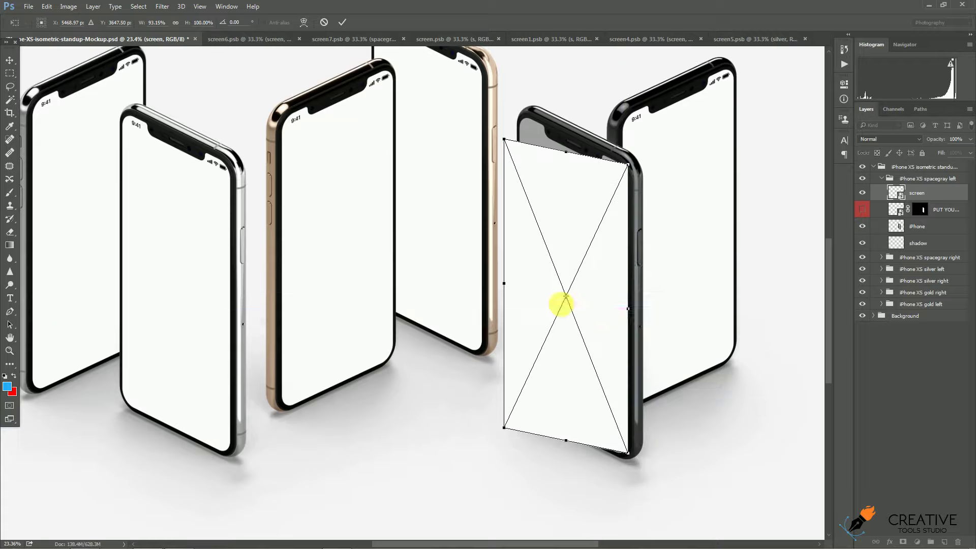
pyautogui.moveTo(503, 286); pyautogui.dragTo(520, 261)
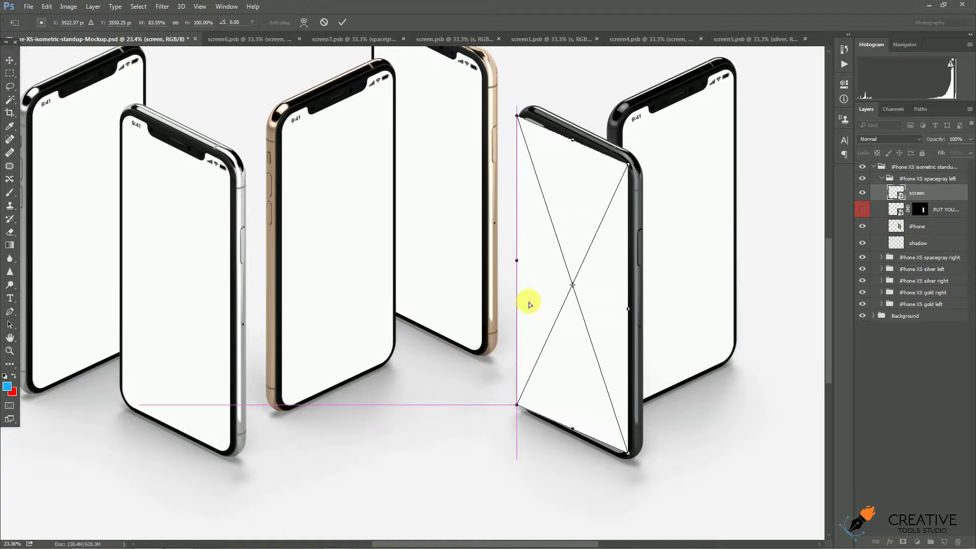
# - Pin the screen's bottom-left and bottom-right corners onto the display's lower corners
pyautogui.scroll(2, 561, 448)
pyautogui.scroll(1, 559, 458)
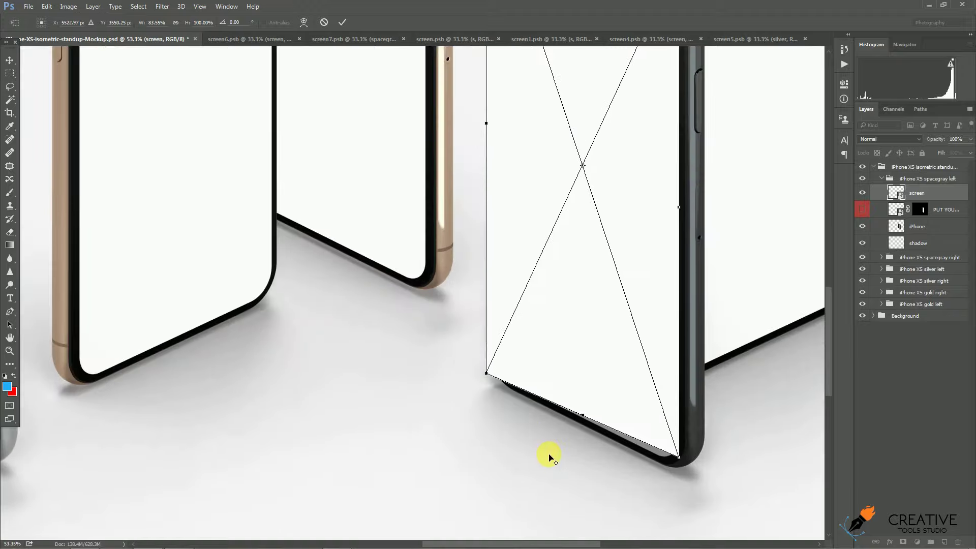
pyautogui.scroll(3, 549, 457)
pyautogui.moveTo(471, 358)
pyautogui.mouseDown()
pyautogui.moveTo(475, 338)
pyautogui.moveTo(473, 352)
pyautogui.mouseUp()
pyautogui.moveTo(721, 461); pyautogui.dragTo(721, 473)
# - Pin the screen's top-right and top-left corners onto the display's upper corners
pyautogui.scroll(1, 698, 450)
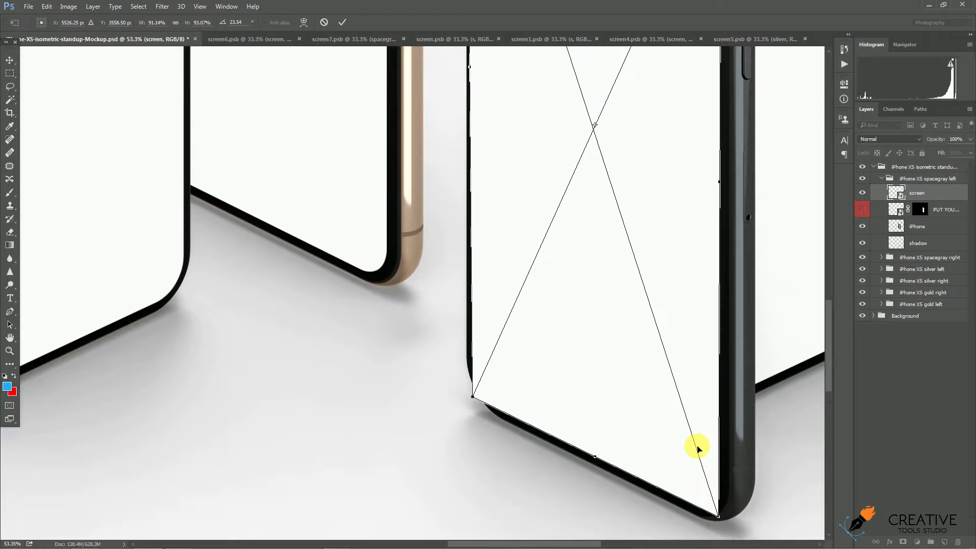
pyautogui.scroll(2, 698, 449)
pyautogui.scroll(3, 698, 449)
pyautogui.scroll(3, 698, 449)
pyautogui.scroll(1, 698, 450)
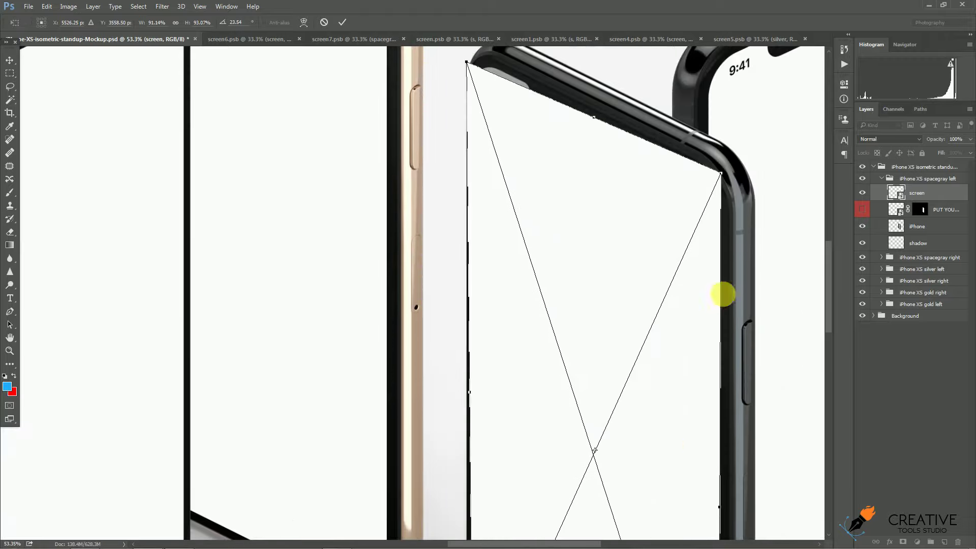
pyautogui.moveTo(721, 175)
pyautogui.mouseDown()
pyautogui.moveTo(712, 186)
pyautogui.moveTo(719, 177)
pyautogui.mouseUp()
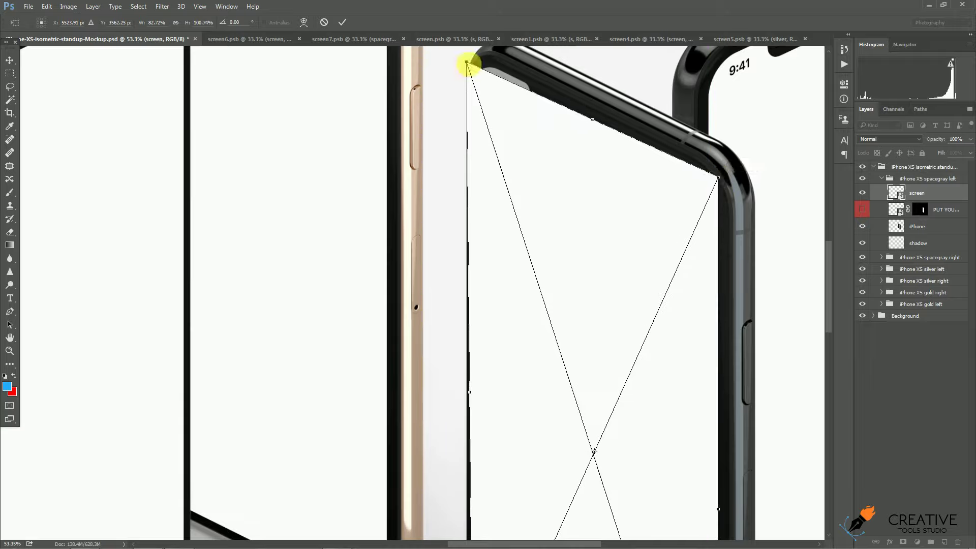
pyautogui.moveTo(467, 62); pyautogui.dragTo(472, 60)
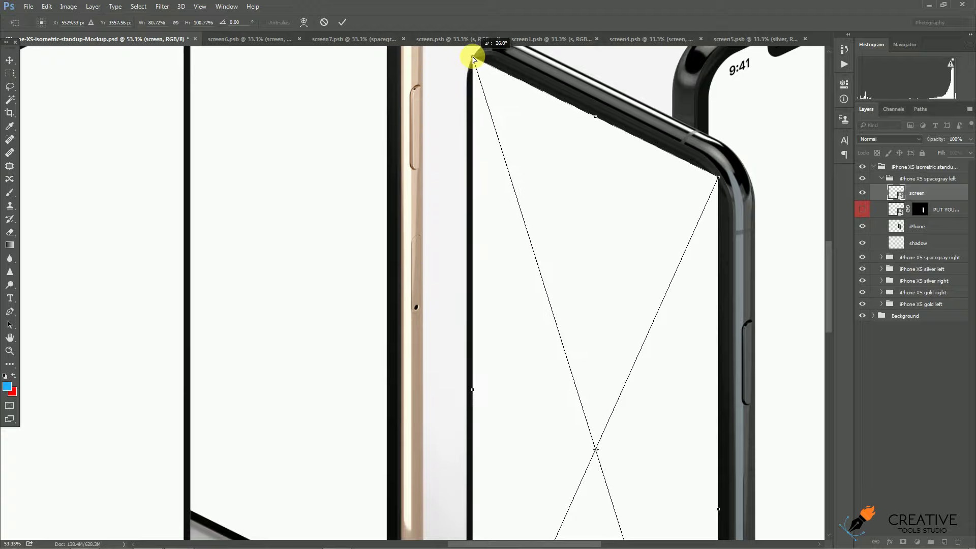
pyautogui.moveTo(472, 59); pyautogui.dragTo(474, 60)
pyautogui.keyDown('alt'); pyautogui.scroll(-2, 537, 147); pyautogui.keyUp('alt')
pyautogui.keyDown('alt'); pyautogui.scroll(-2, 538, 149); pyautogui.keyUp('alt')
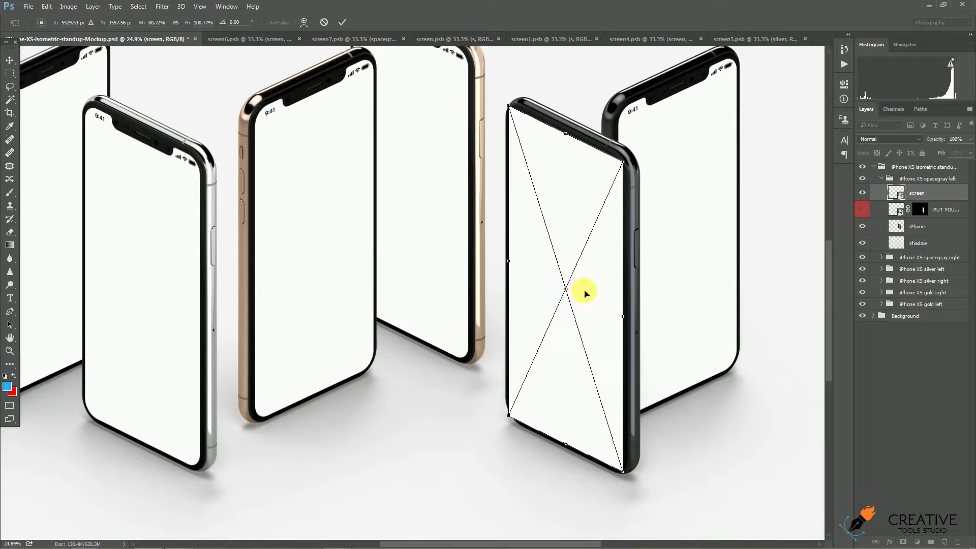
# - Commit the distortion, add a white layer mask to the screen, and hide the screen layer
pyautogui.press('Return')
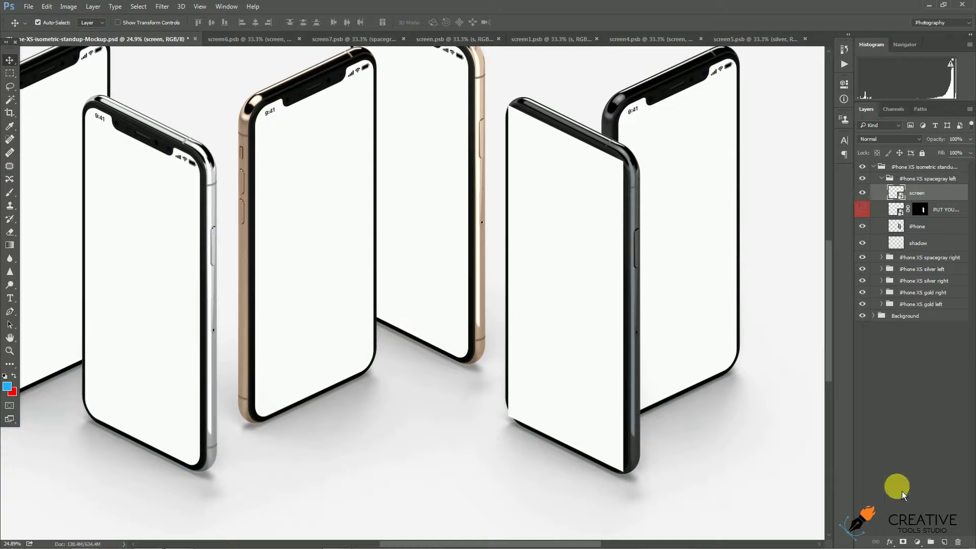
pyautogui.click(903, 542)
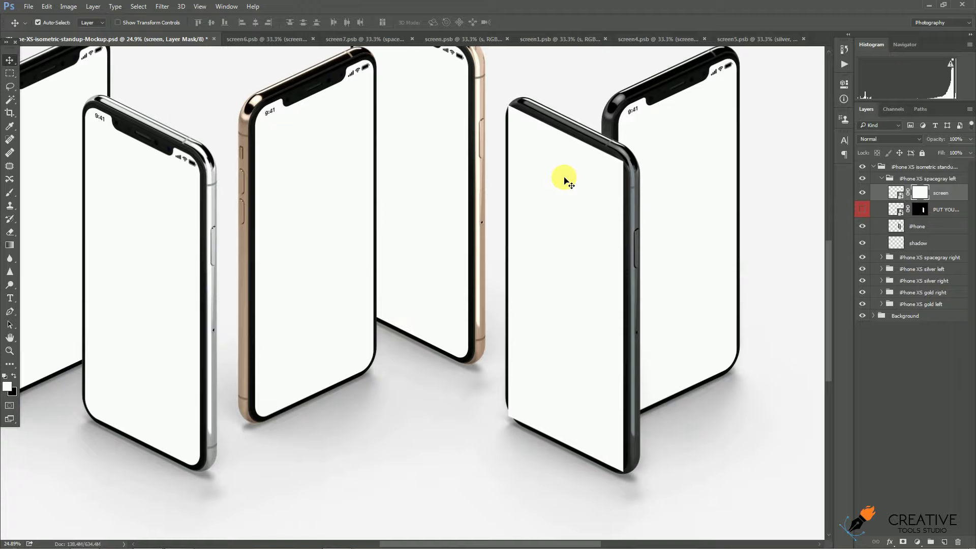
pyautogui.click(863, 192)
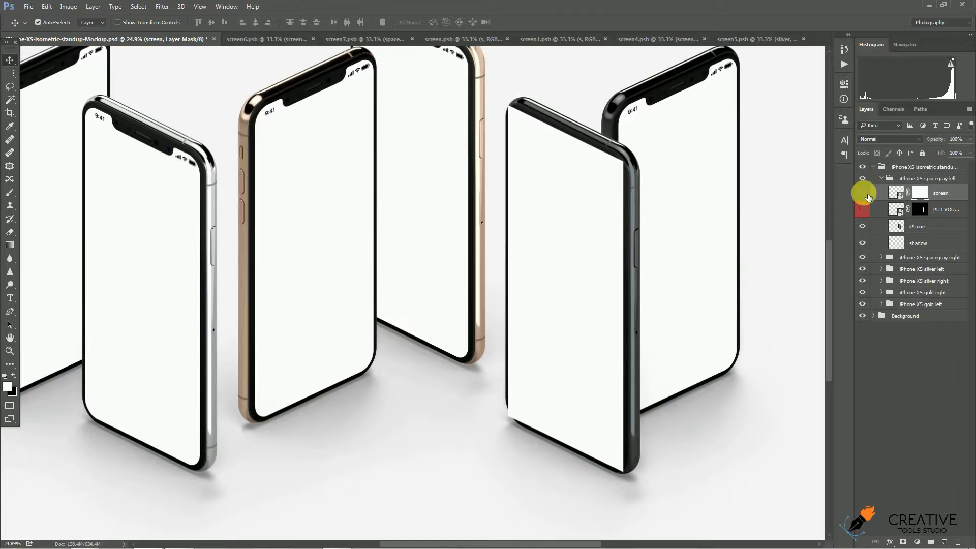
pyautogui.click(864, 193)
pyautogui.scroll(5, 534, 148)
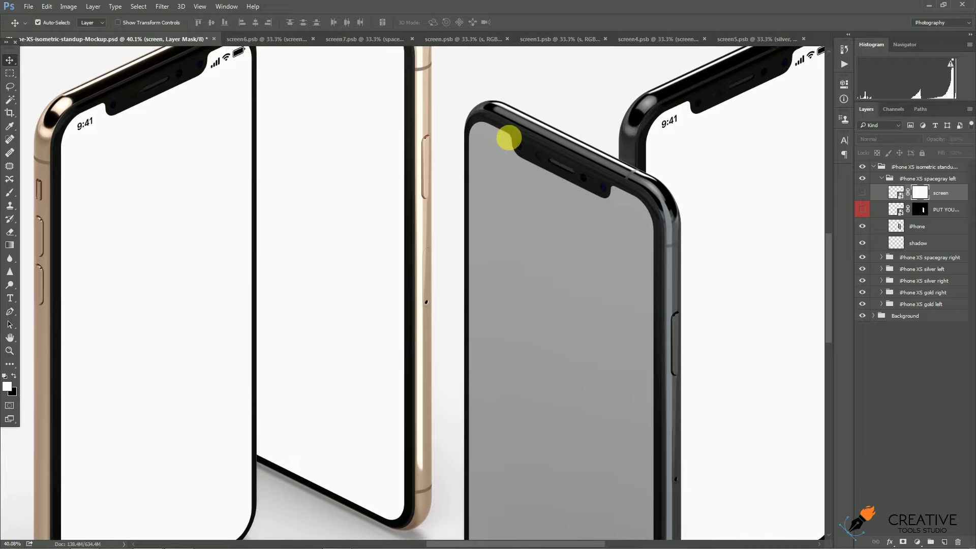
# - Start a Pen path at the notch, curving around the notch and the first rounded corner
pyautogui.press('p')
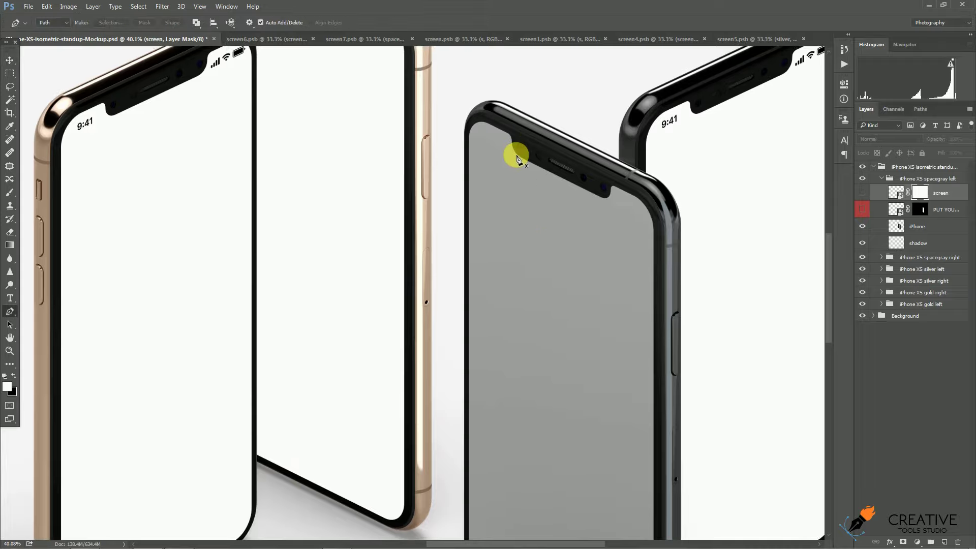
pyautogui.click(519, 157)
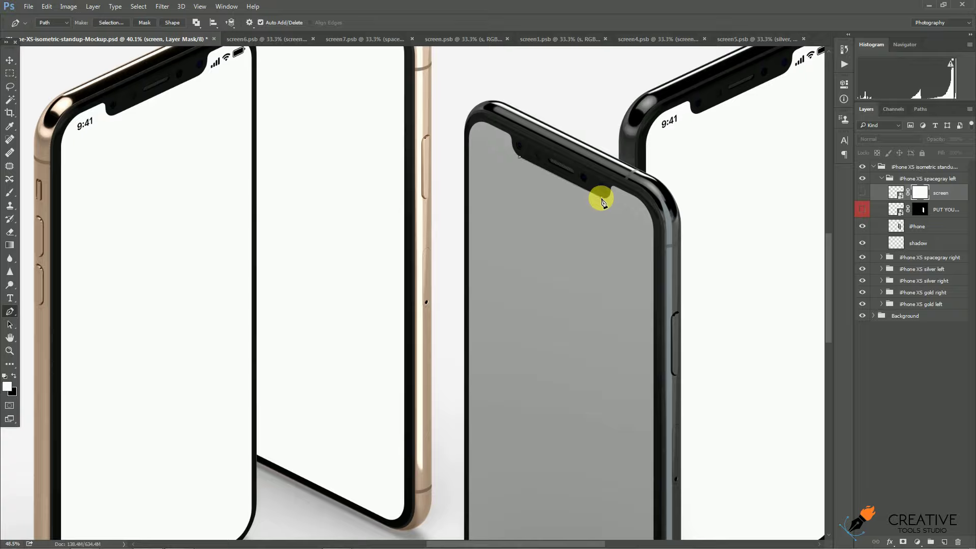
pyautogui.scroll(3, 601, 202)
pyautogui.scroll(2, 600, 198)
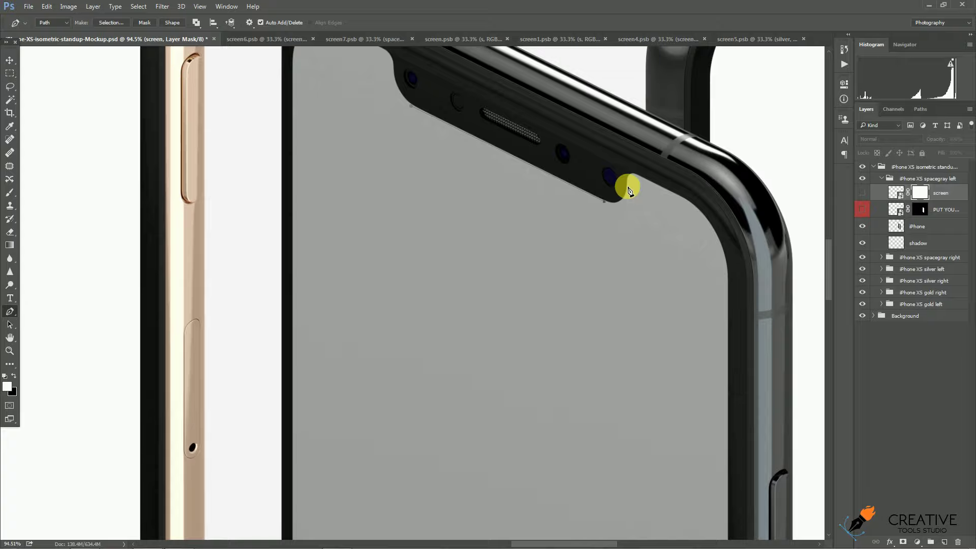
pyautogui.moveTo(628, 186); pyautogui.dragTo(630, 162)
pyautogui.keyDown('alt'); pyautogui.click(627, 187); pyautogui.keyUp('alt')
pyautogui.moveTo(624, 167); pyautogui.dragTo(653, 185)
pyautogui.moveTo(654, 227); pyautogui.dragTo(571, 223)
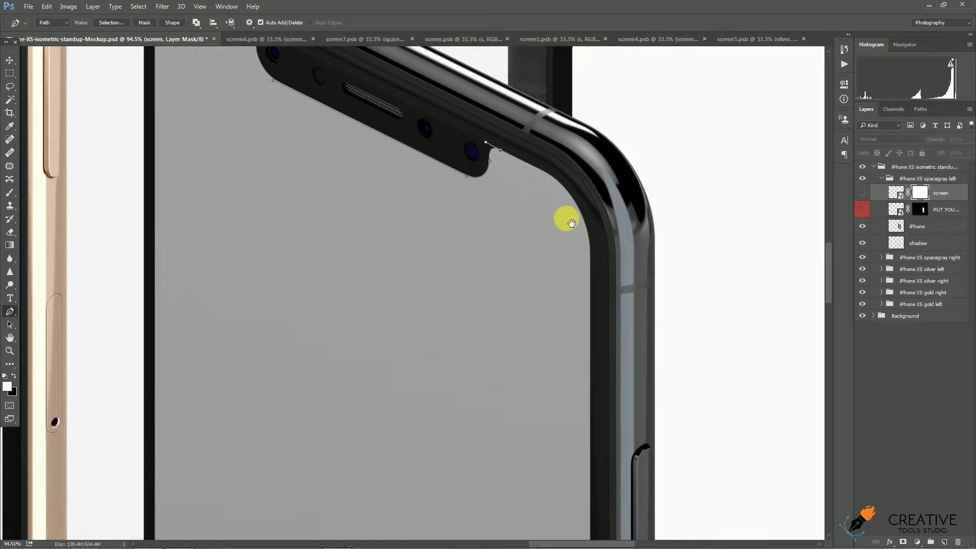
pyautogui.click(542, 170)
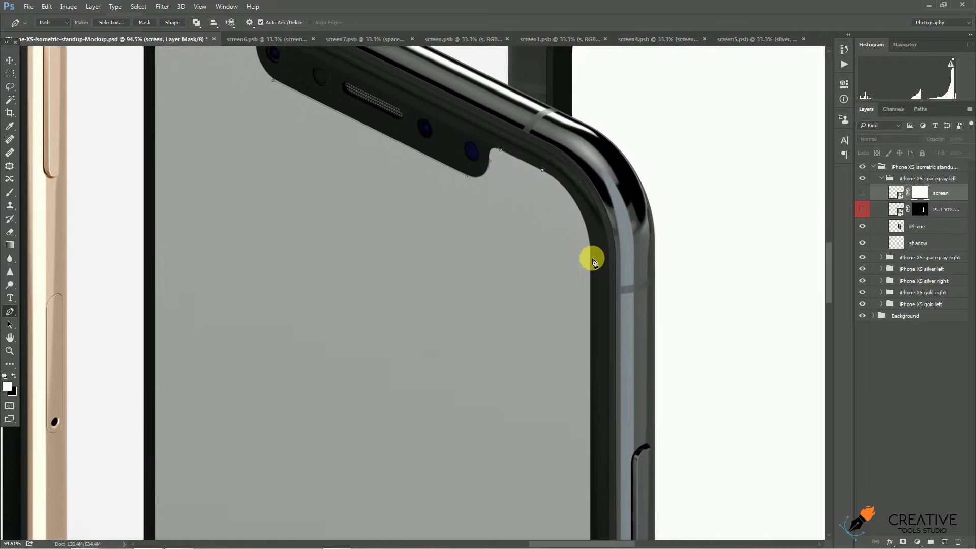
pyautogui.moveTo(590, 258); pyautogui.dragTo(594, 324)
# - Continue the path down the right edge, around the bottom-right corner, and along the bottom edge
pyautogui.scroll(-1, 592, 261)
pyautogui.scroll(-5, 606, 355)
pyautogui.scroll(-3, 610, 285)
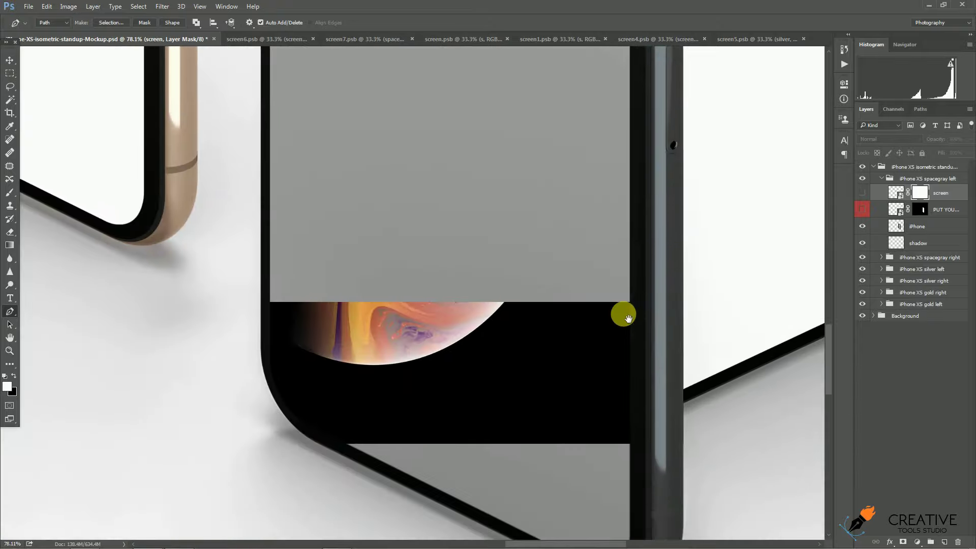
pyautogui.moveTo(642, 454); pyautogui.dragTo(617, 349)
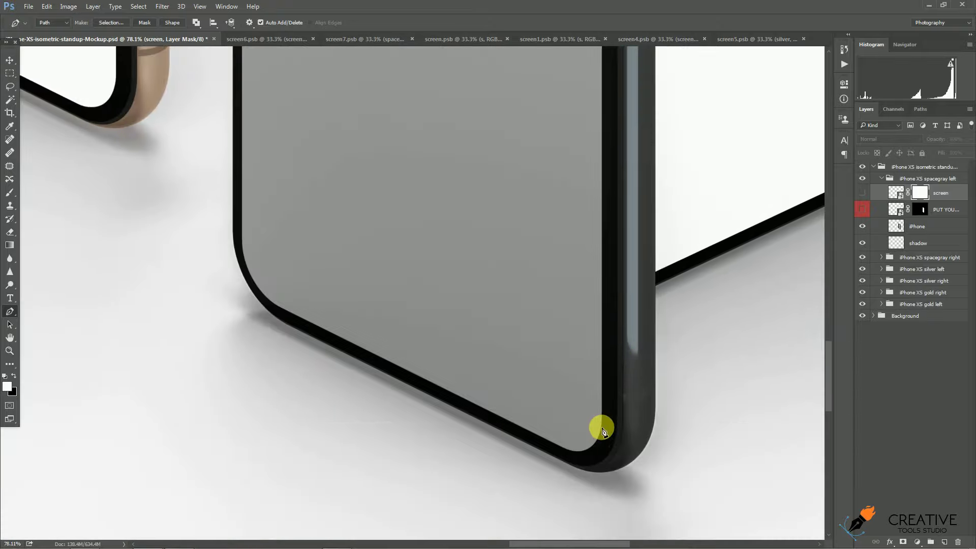
pyautogui.click(602, 428)
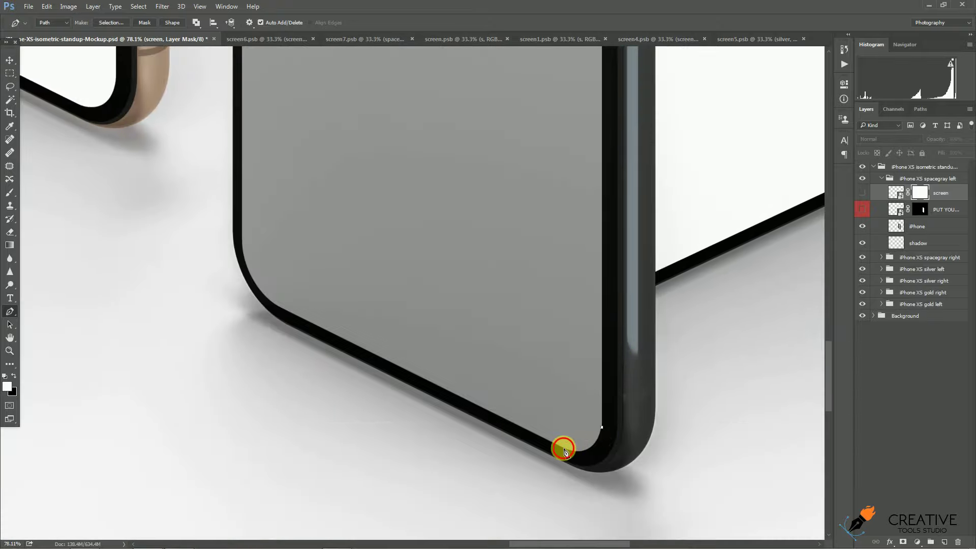
pyautogui.moveTo(564, 450); pyautogui.dragTo(531, 436)
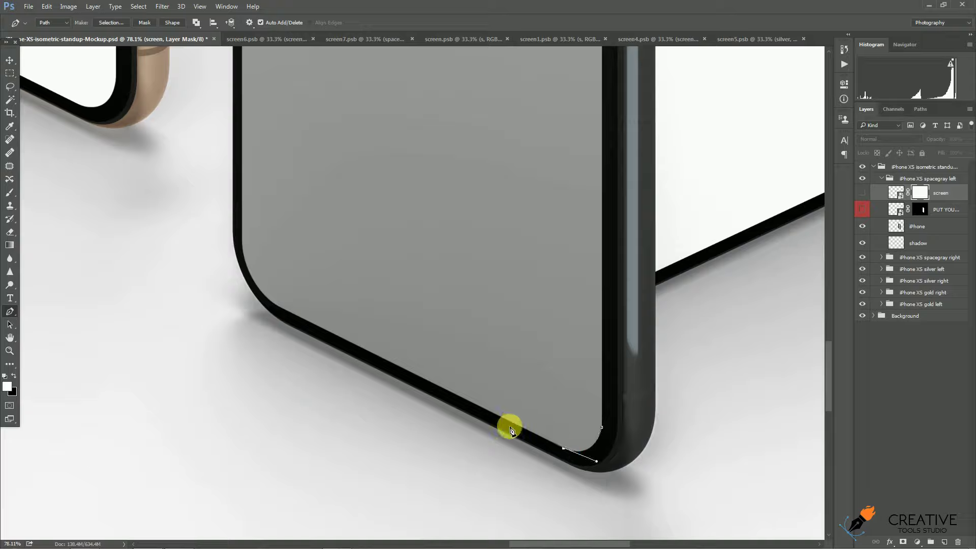
pyautogui.click(283, 312)
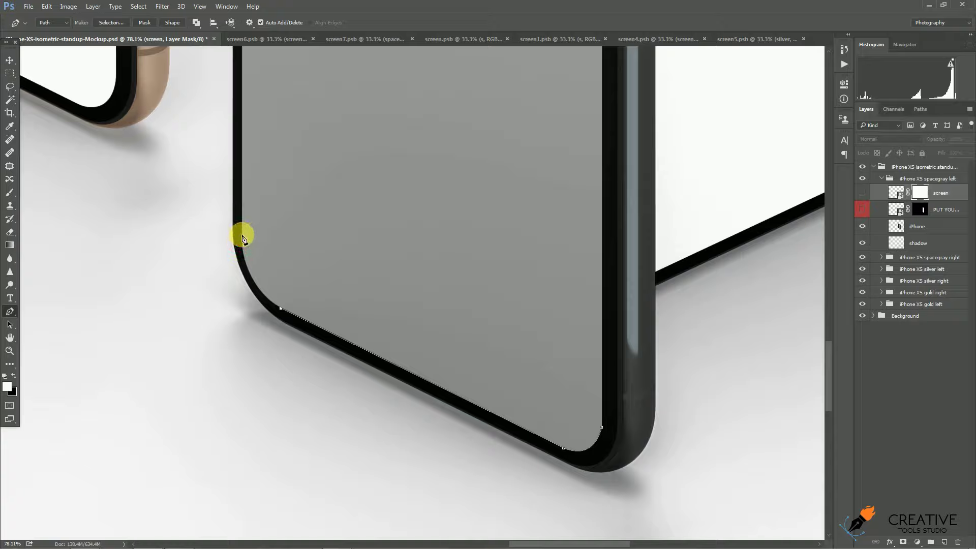
pyautogui.moveTo(242, 238); pyautogui.dragTo(241, 193)
pyautogui.keyDown('alt'); pyautogui.click(242, 238); pyautogui.keyUp('alt')
# - Extend the path up the left edge, around the top-left corner, and into the notch
pyautogui.scroll(-2, 242, 238)
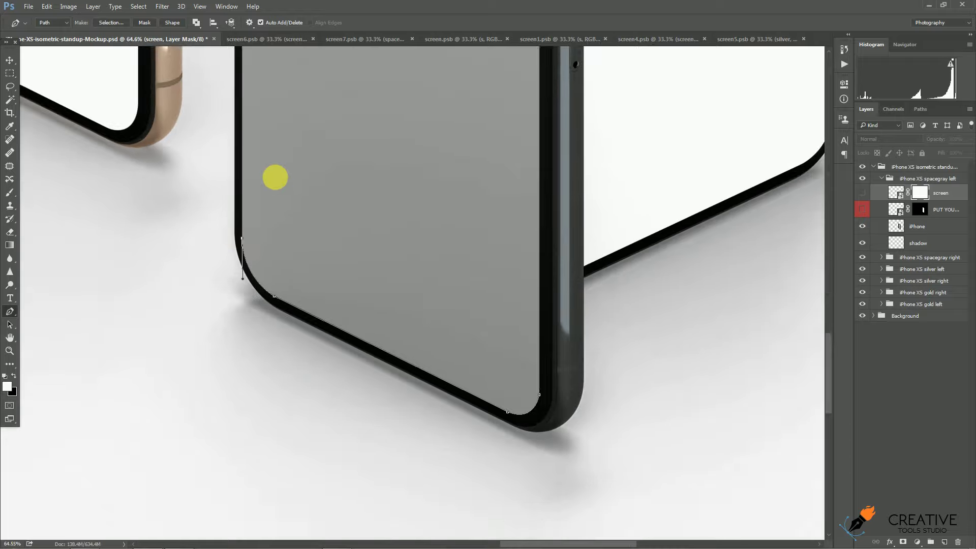
pyautogui.moveTo(275, 176); pyautogui.dragTo(283, 370)
pyautogui.moveTo(288, 308); pyautogui.dragTo(295, 384)
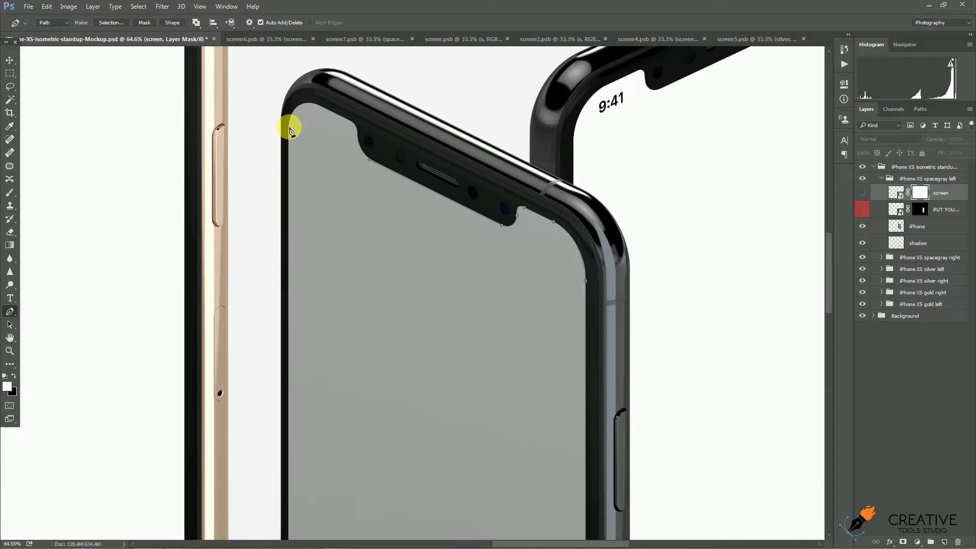
pyautogui.click(290, 128)
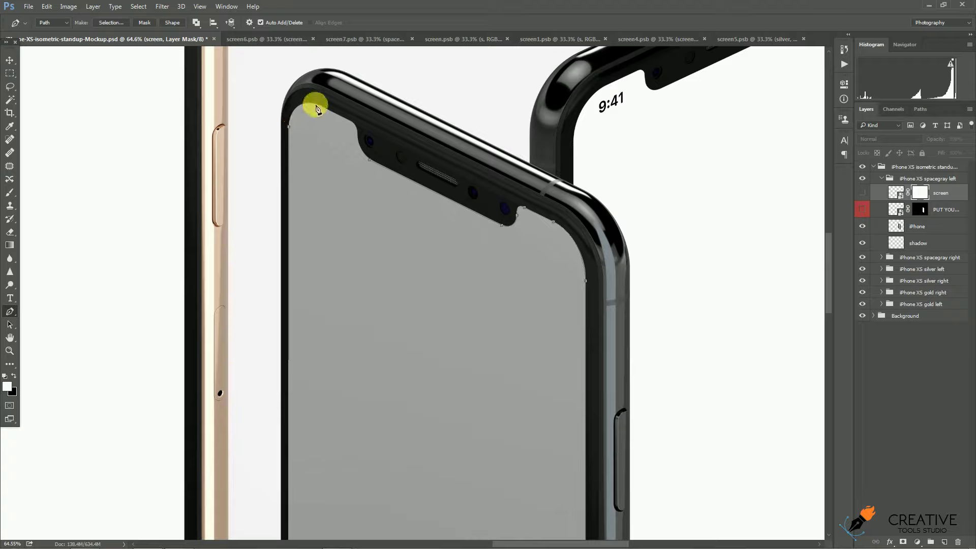
pyautogui.moveTo(316, 105); pyautogui.dragTo(343, 112)
pyautogui.click(318, 106)
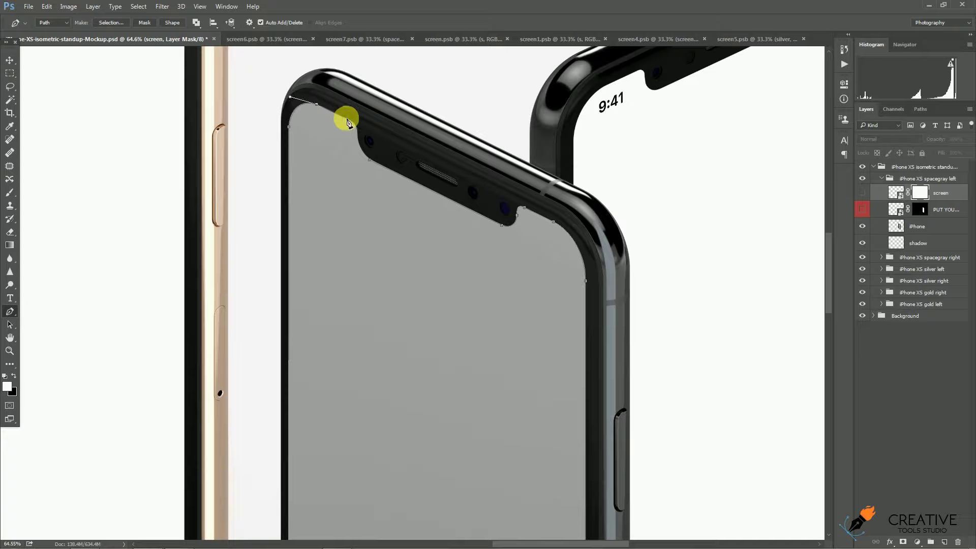
pyautogui.click(347, 120)
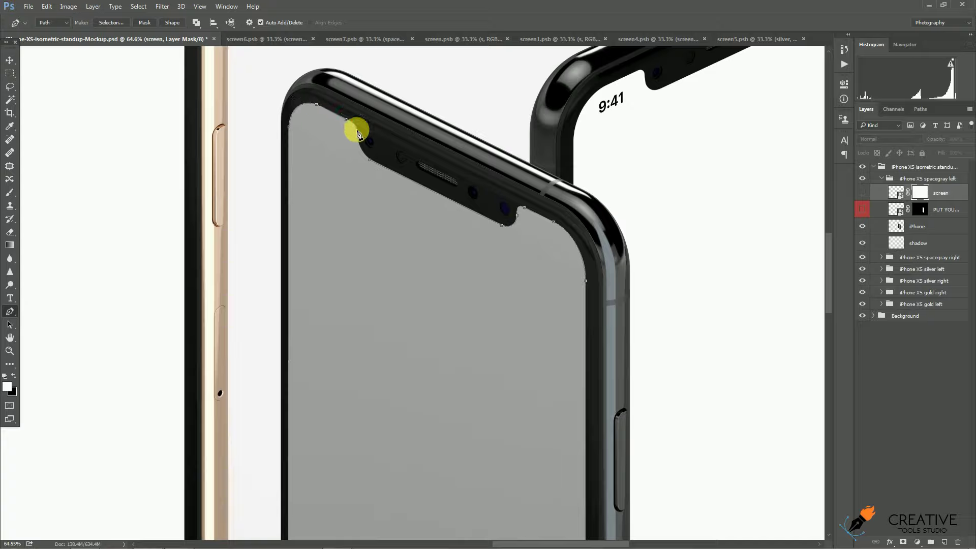
pyautogui.moveTo(358, 143)
pyautogui.mouseDown()
pyautogui.moveTo(359, 134)
pyautogui.moveTo(390, 190)
pyautogui.mouseUp()
pyautogui.click(369, 158)
pyautogui.keyDown('alt'); pyautogui.scroll(-2, 389, 190); pyautogui.keyUp('alt')
pyautogui.keyDown('alt'); pyautogui.scroll(-2, 390, 190); pyautogui.keyUp('alt')
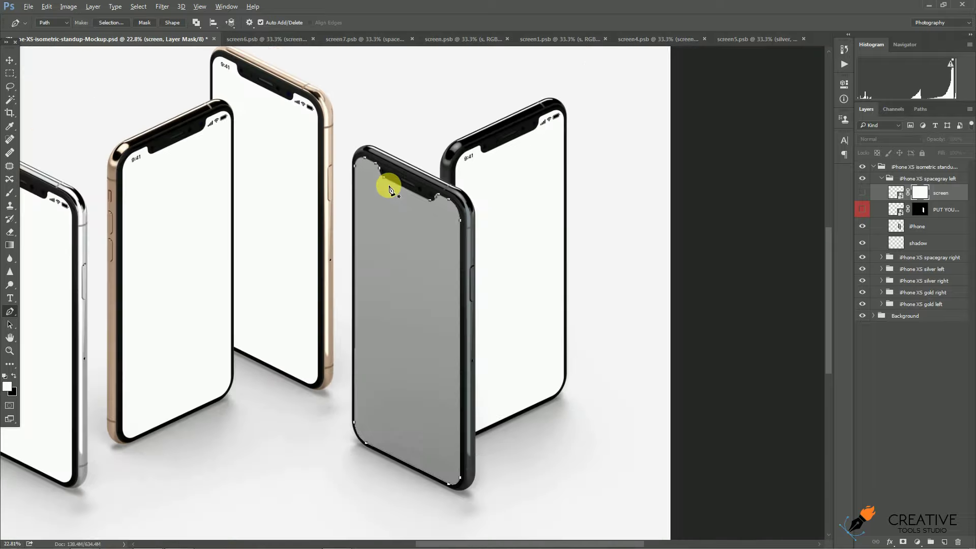
pyautogui.keyDown('alt'); pyautogui.scroll(-2, 390, 191); pyautogui.keyUp('alt')
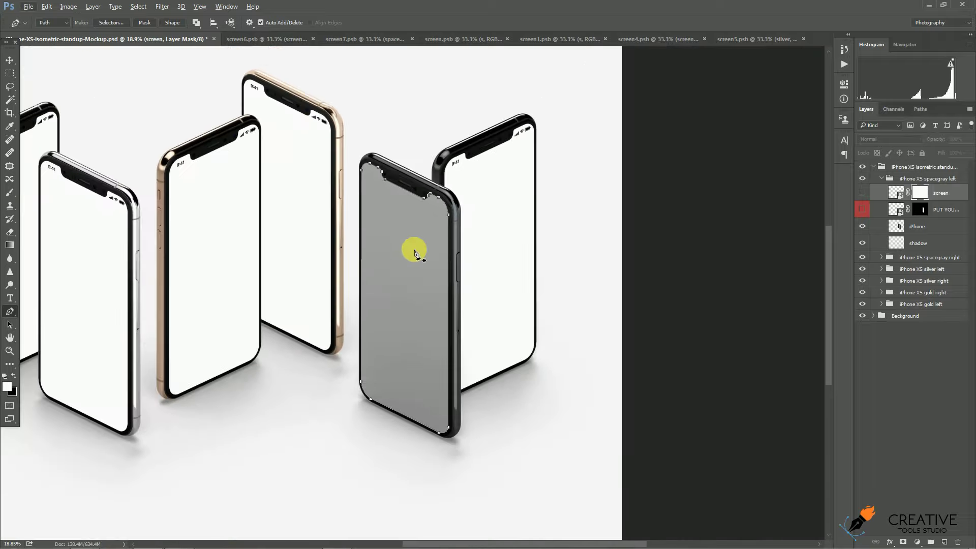
# - Show the screen layer and turn the traced path into a selection with 0 px feather
pyautogui.click(863, 192)
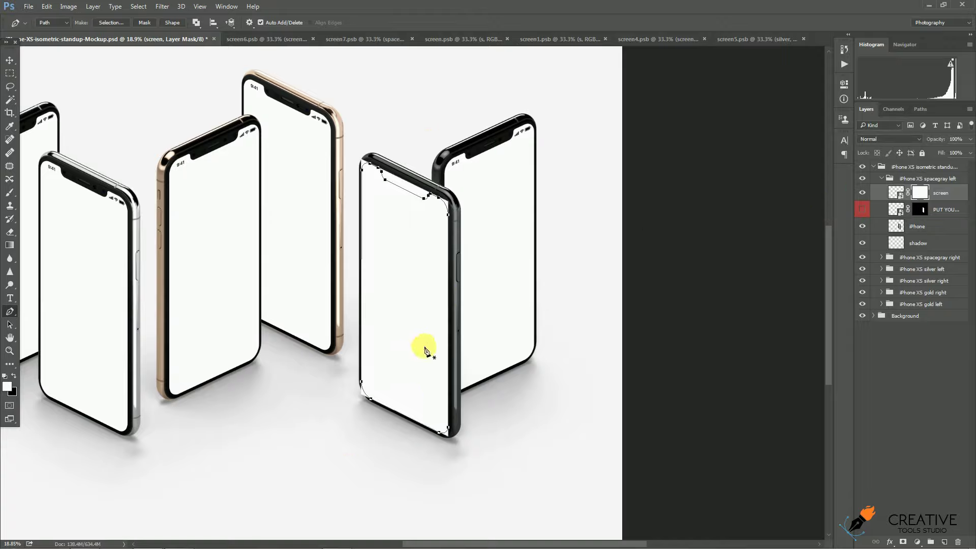
pyautogui.rightClick(402, 299)
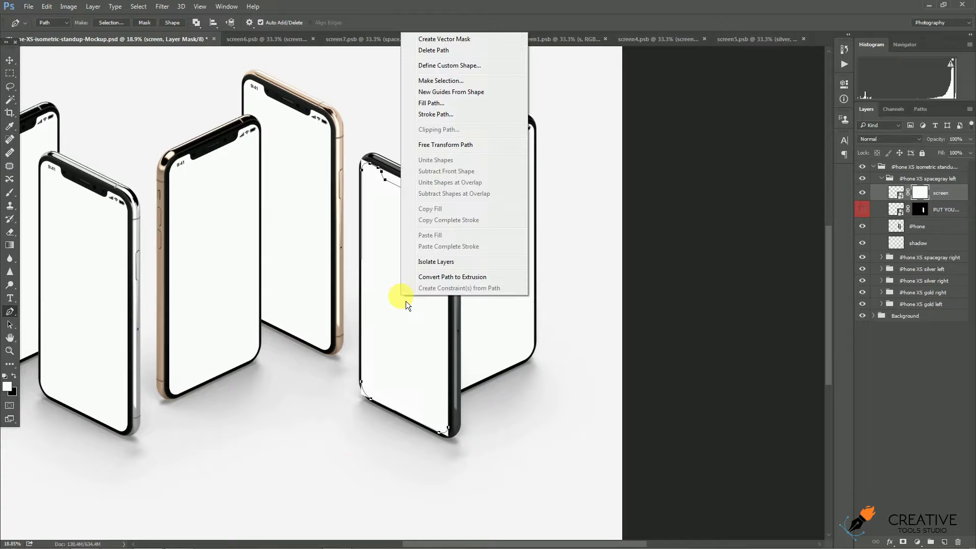
pyautogui.click(447, 149)
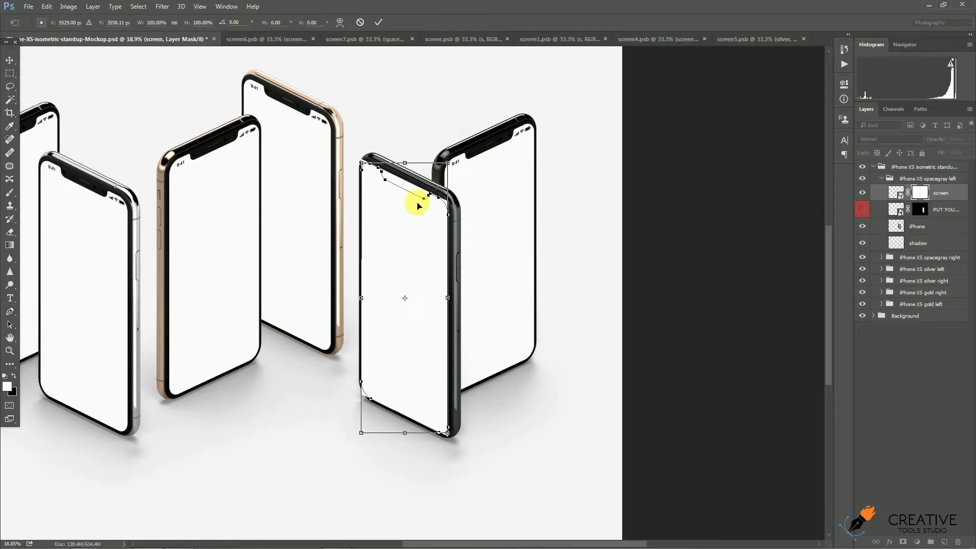
pyautogui.press('Return')
pyautogui.rightClick(421, 227)
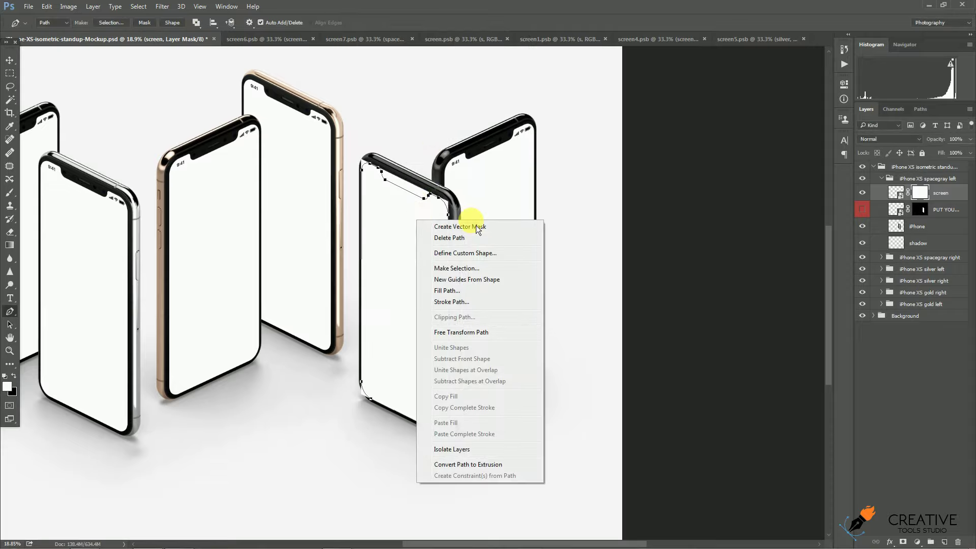
pyautogui.click(468, 269)
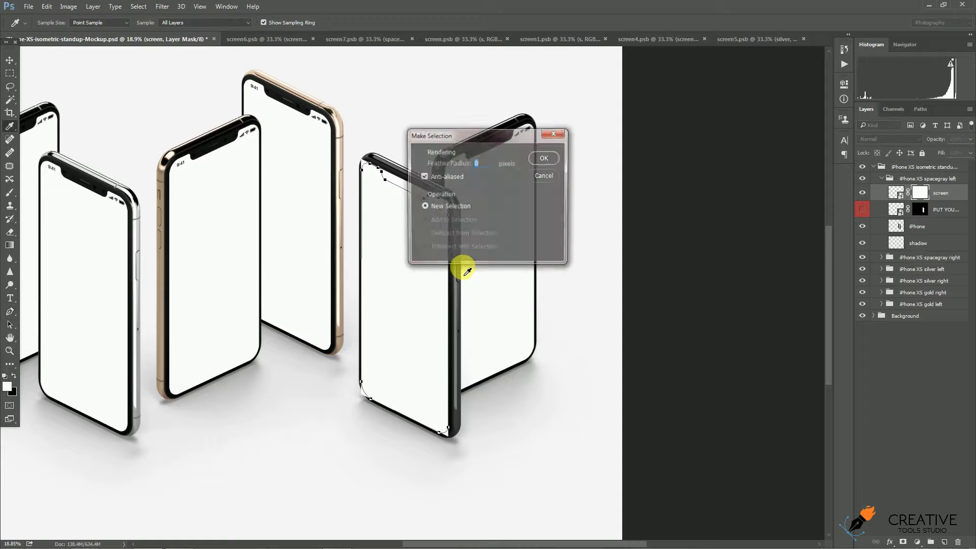
pyautogui.click(544, 158)
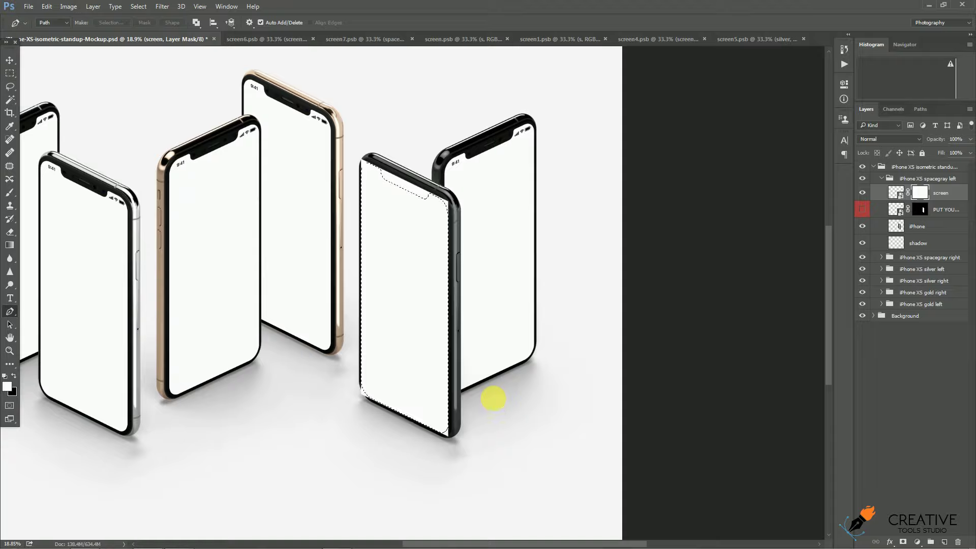
# - Invert the selection, fill the mask outside the screen with black, and deselect
pyautogui.hotkey('ctrl', 'shift', 'i')
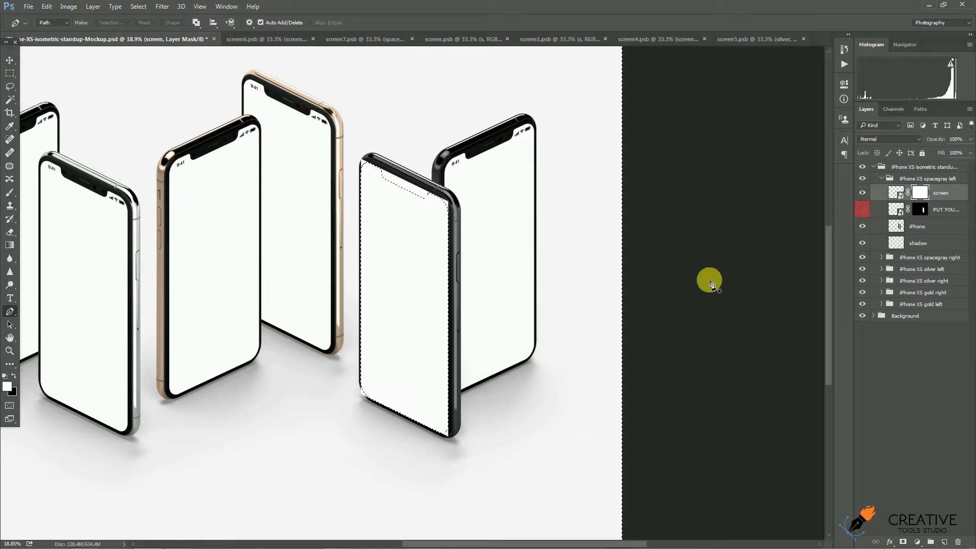
pyautogui.press('Delete')
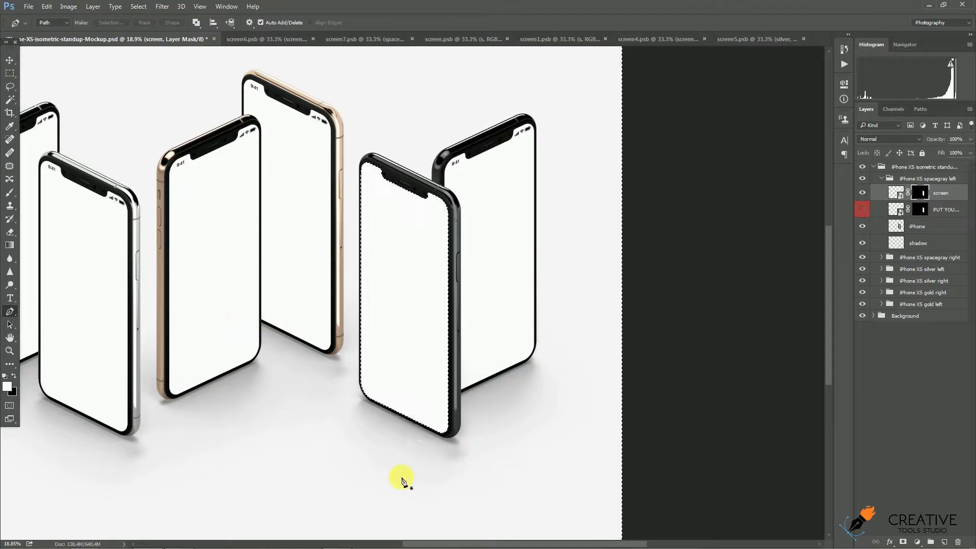
pyautogui.hotkey('ctrl', 'd')
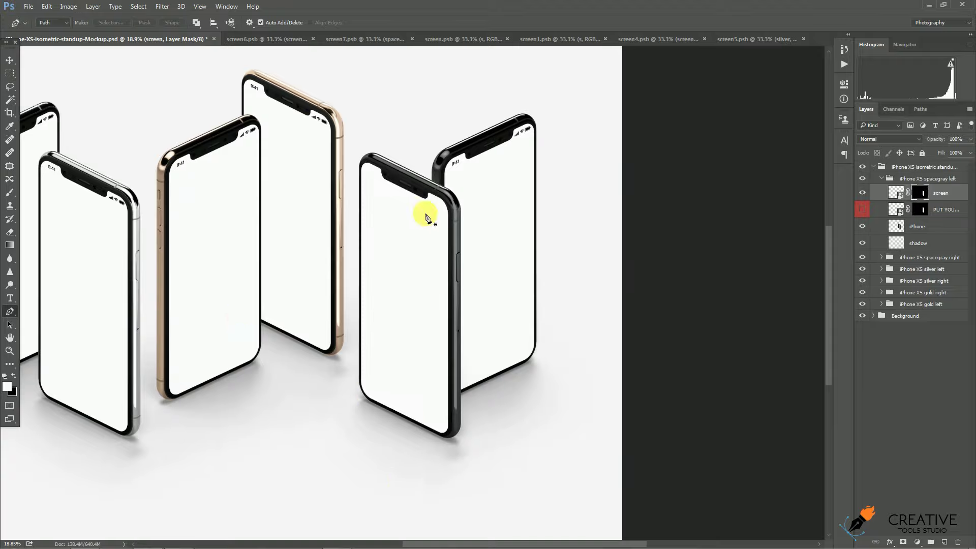
# - Delete the redundant screen layer, show PUT YOUR DESIGN HERE, and open its smart object contents
pyautogui.doubleClick(900, 194)
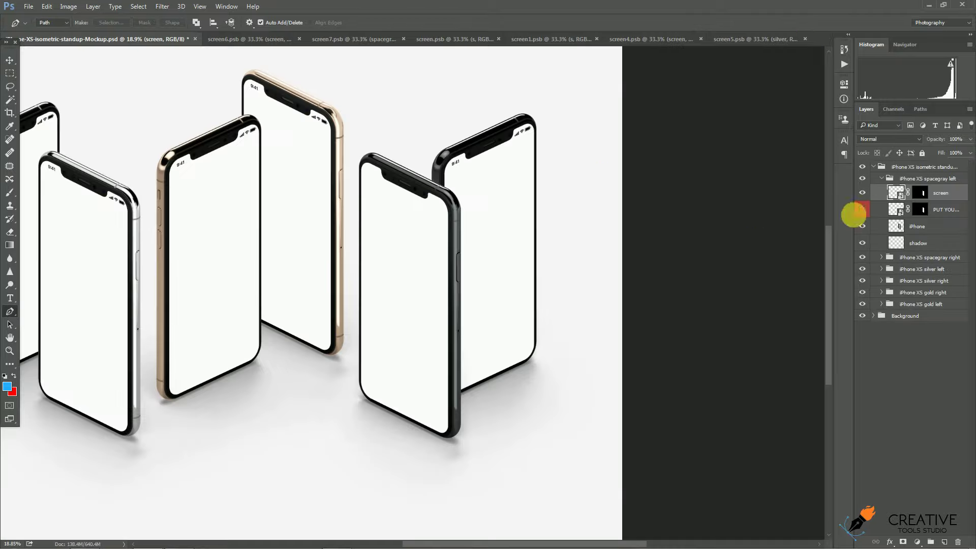
pyautogui.click(862, 193)
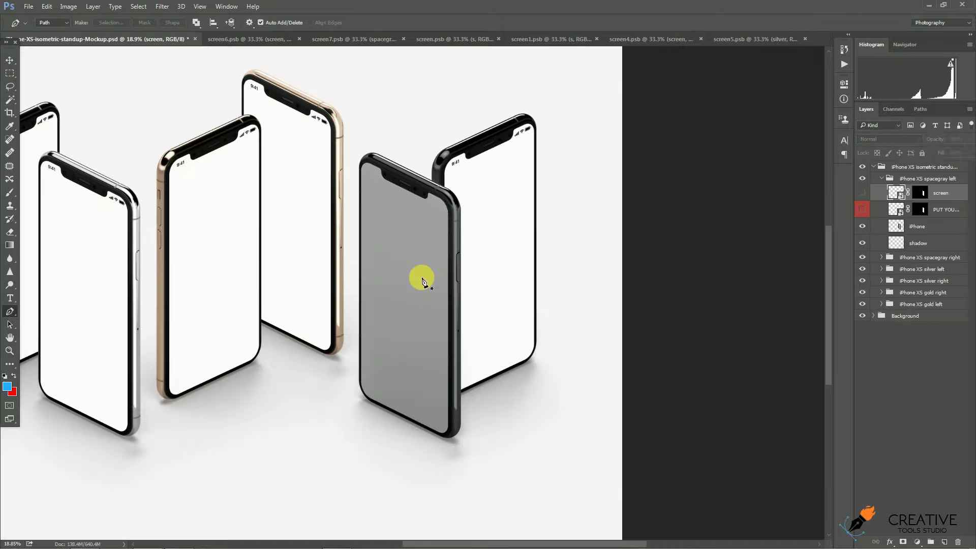
pyautogui.click(862, 209)
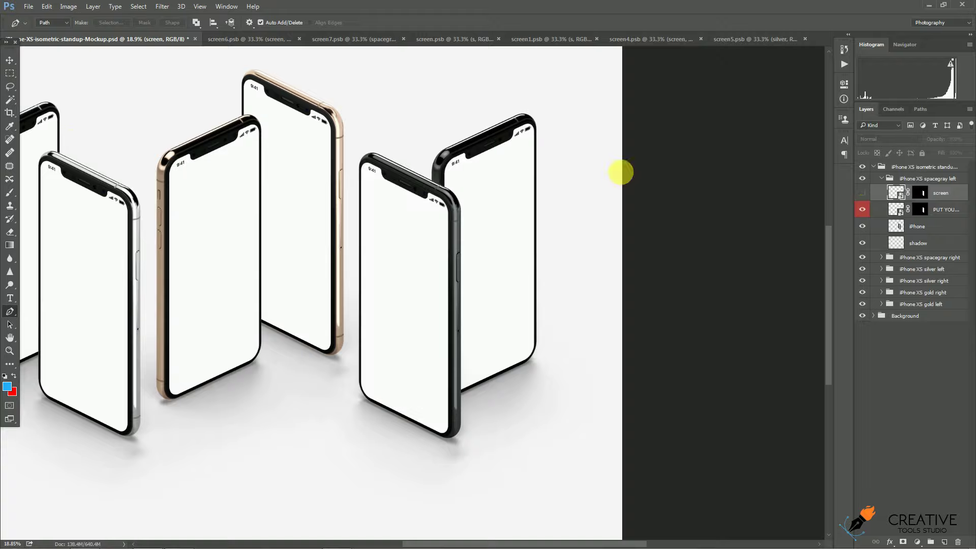
pyautogui.click(10, 60)
pyautogui.click(392, 283)
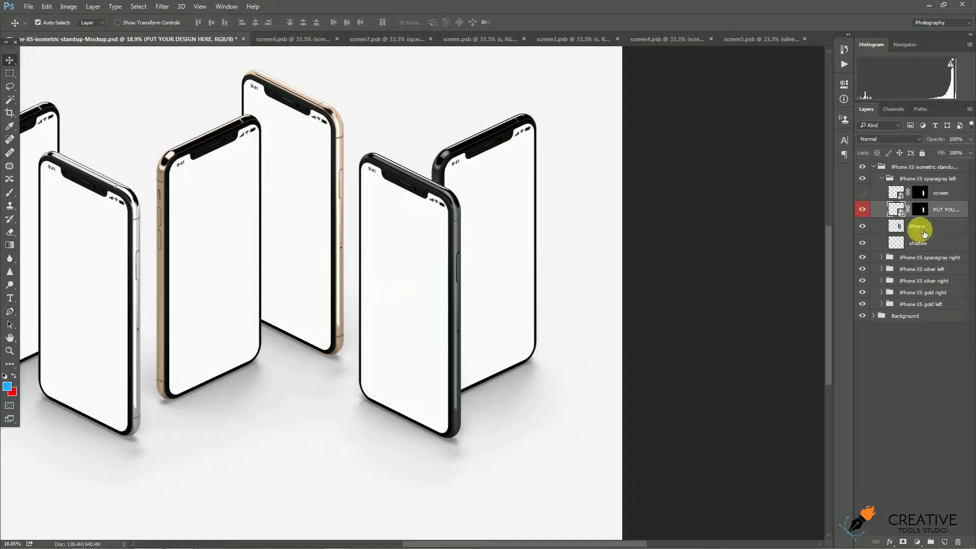
pyautogui.click(957, 194)
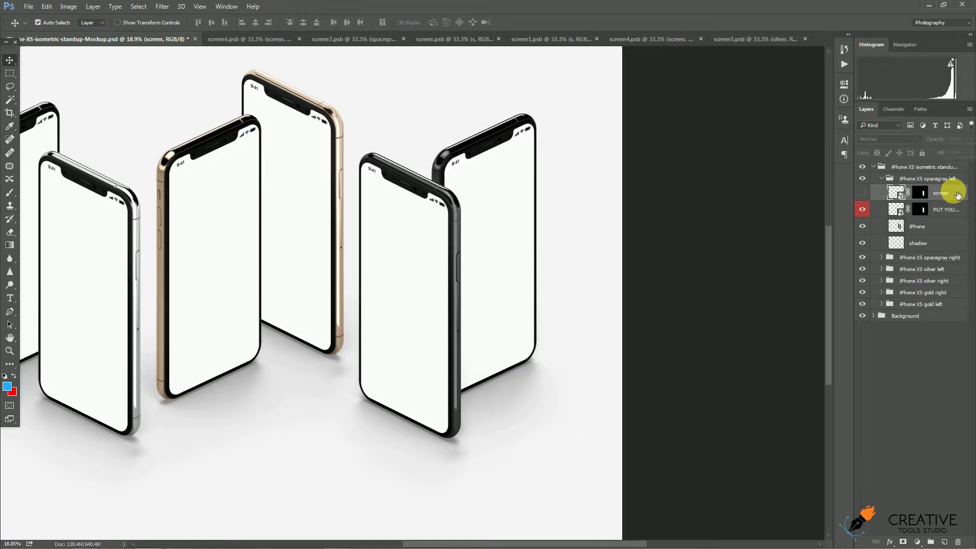
pyautogui.press('Delete')
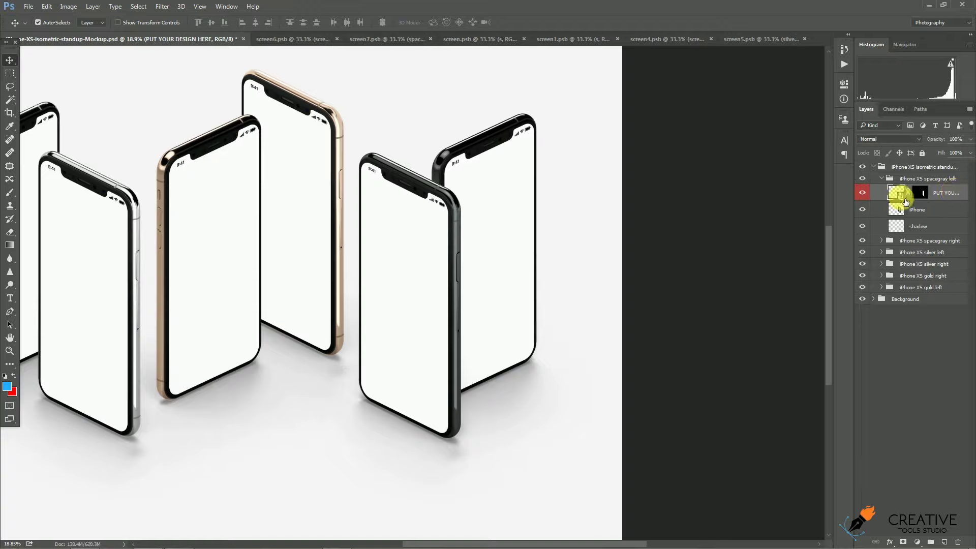
pyautogui.doubleClick(904, 199)
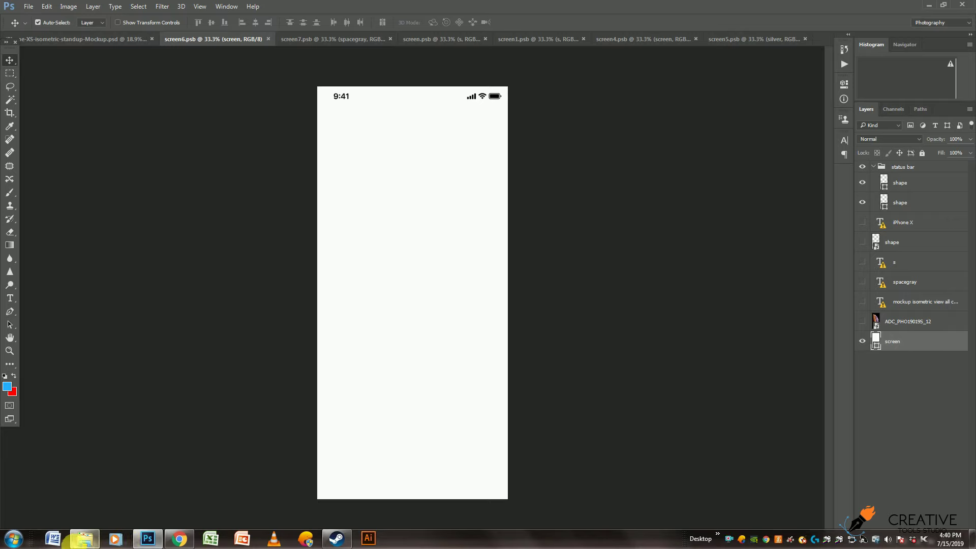
# - Browse to the CREATIVE TOOL SHOP LOGO folder and open the wallpaper PSD in Photoshop
pyautogui.click(83, 543)
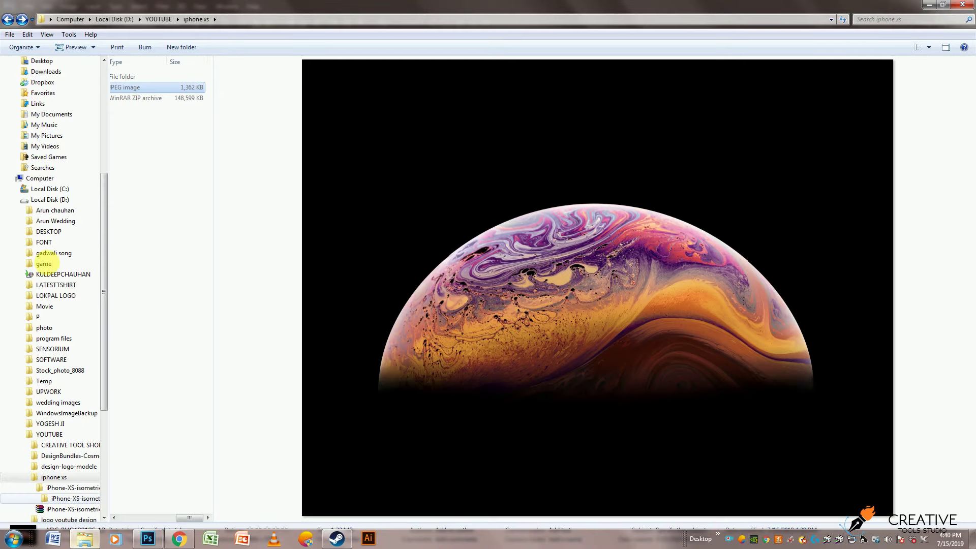
pyautogui.click(15, 19)
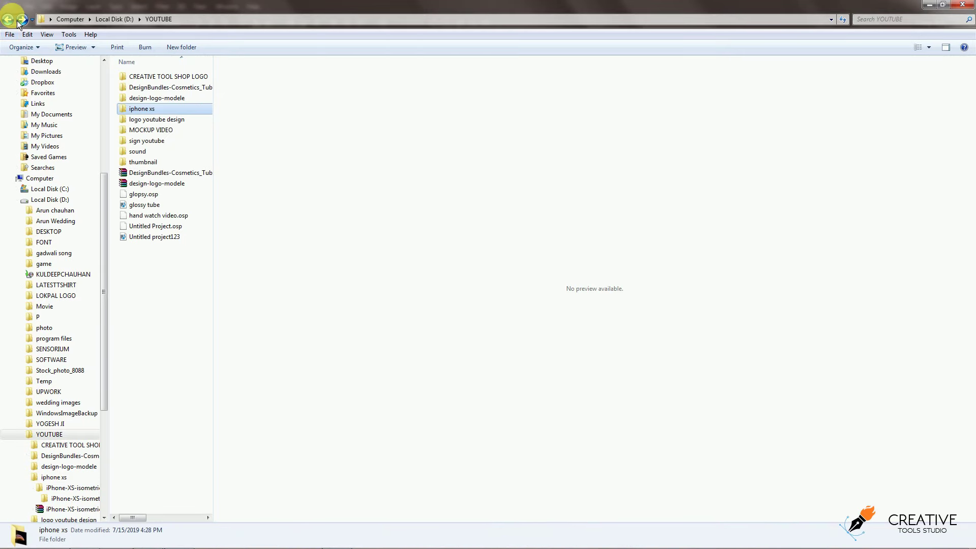
pyautogui.click(168, 77)
pyautogui.doubleClick(171, 79)
pyautogui.scroll(-3, 172, 243)
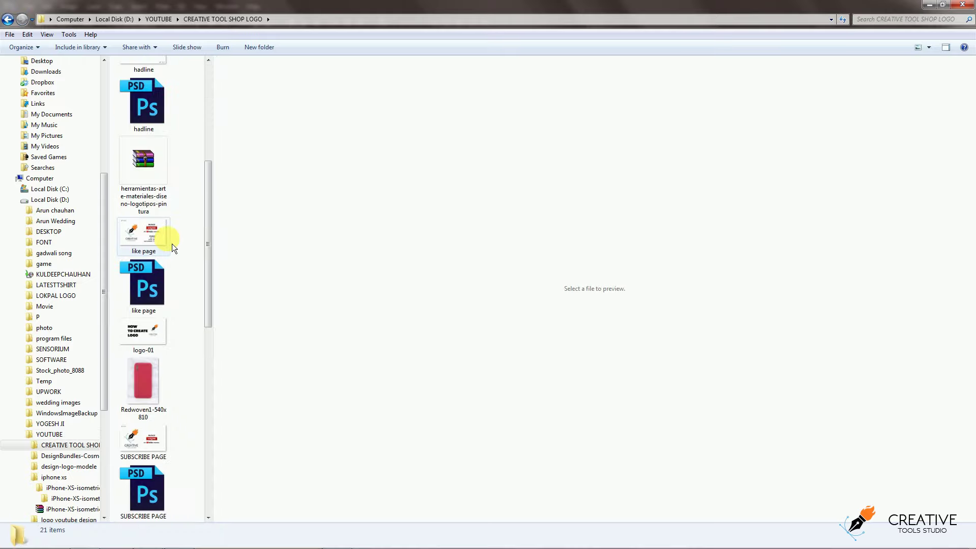
pyautogui.scroll(-2, 172, 243)
pyautogui.scroll(-3, 172, 243)
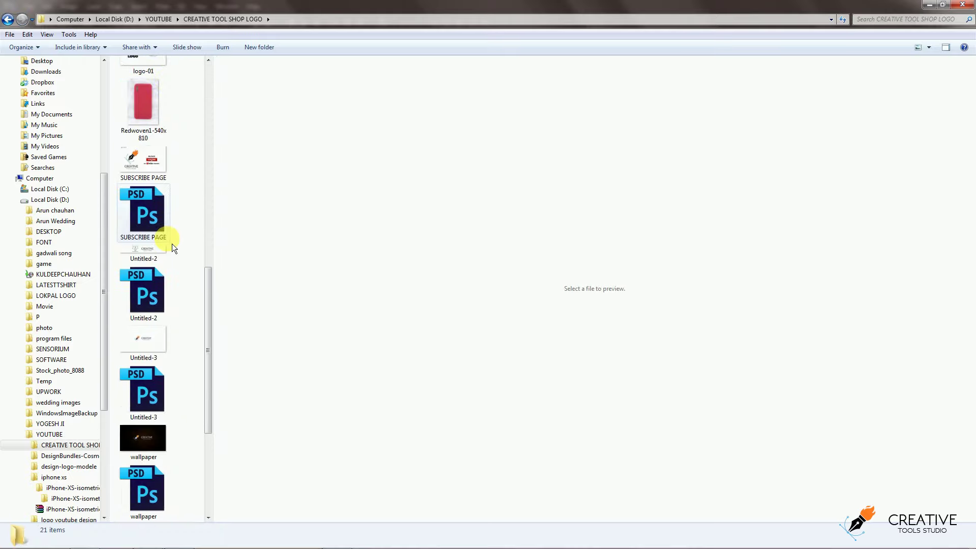
pyautogui.scroll(-2, 172, 243)
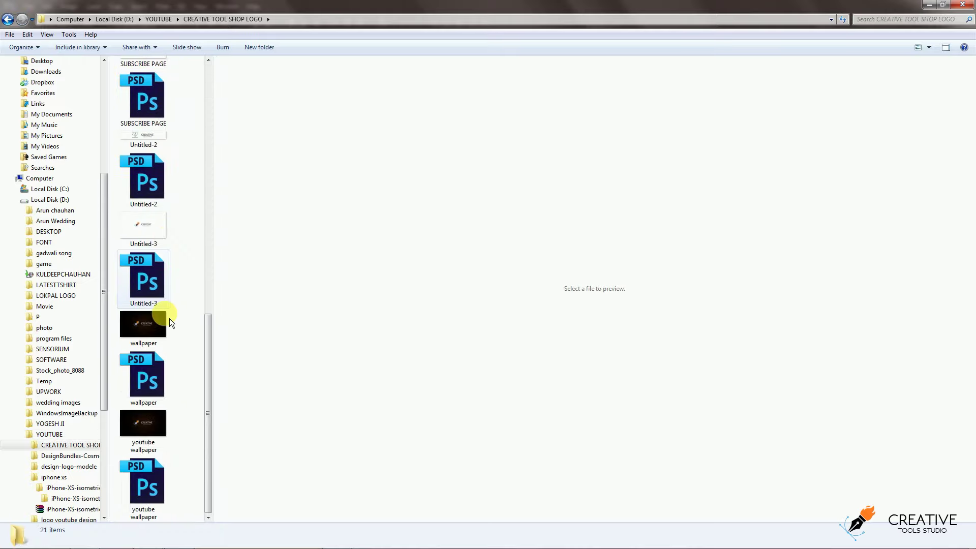
pyautogui.doubleClick(155, 378)
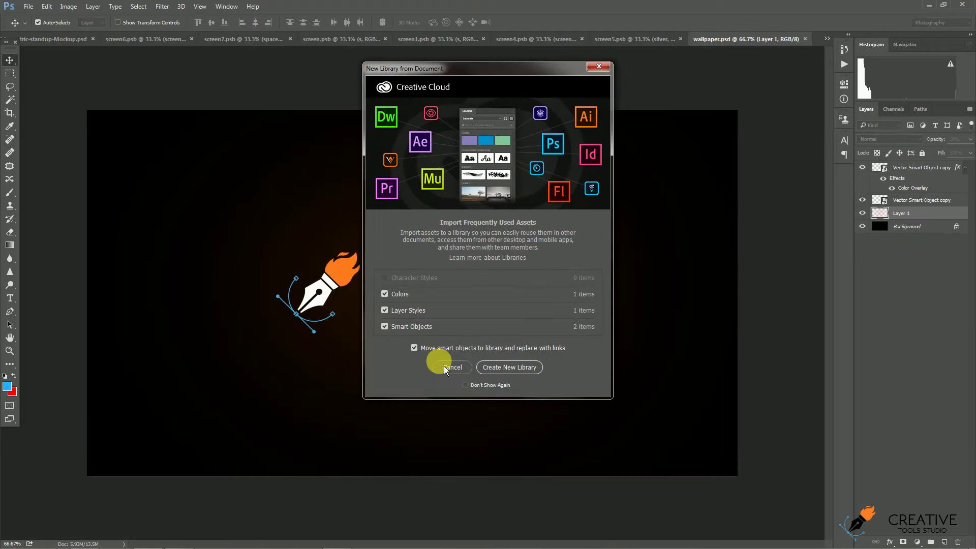
# - Dismiss the New Library prompt, marquee-select the logo layers, and drag them into screen6.psb
pyautogui.click(450, 368)
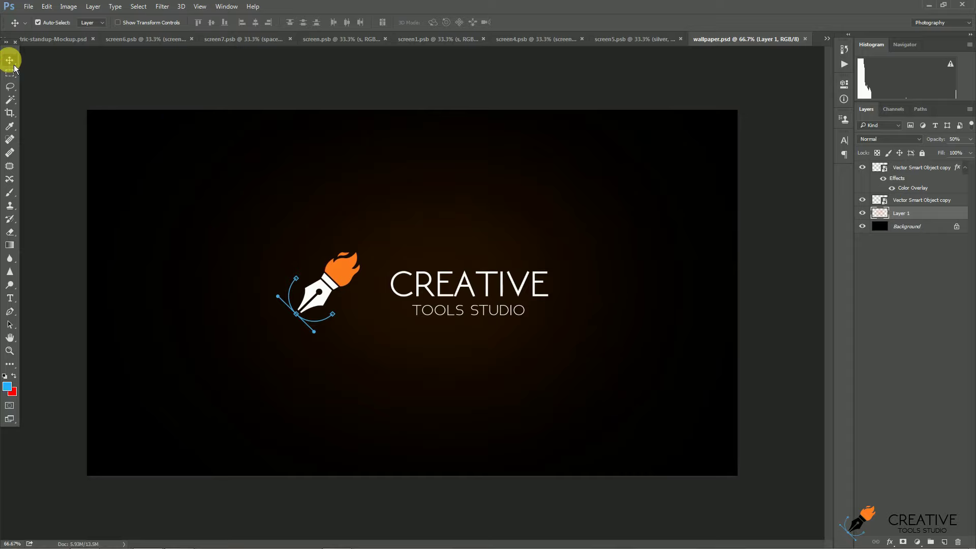
pyautogui.moveTo(207, 109); pyautogui.dragTo(609, 419)
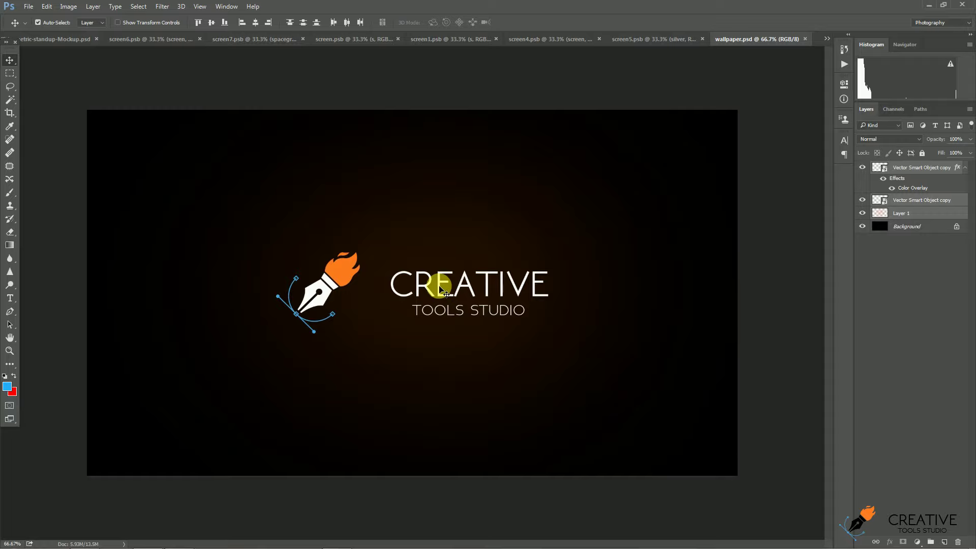
pyautogui.moveTo(442, 288)
pyautogui.mouseDown()
pyautogui.moveTo(164, 65)
pyautogui.moveTo(417, 308)
pyautogui.mouseUp()
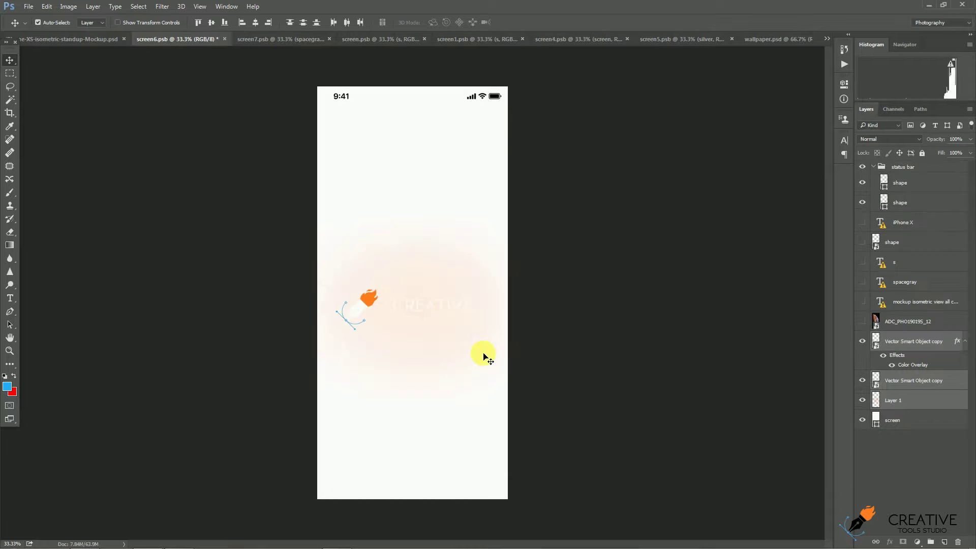
# - Change the screen background fill layer's colour to black
pyautogui.click(881, 431)
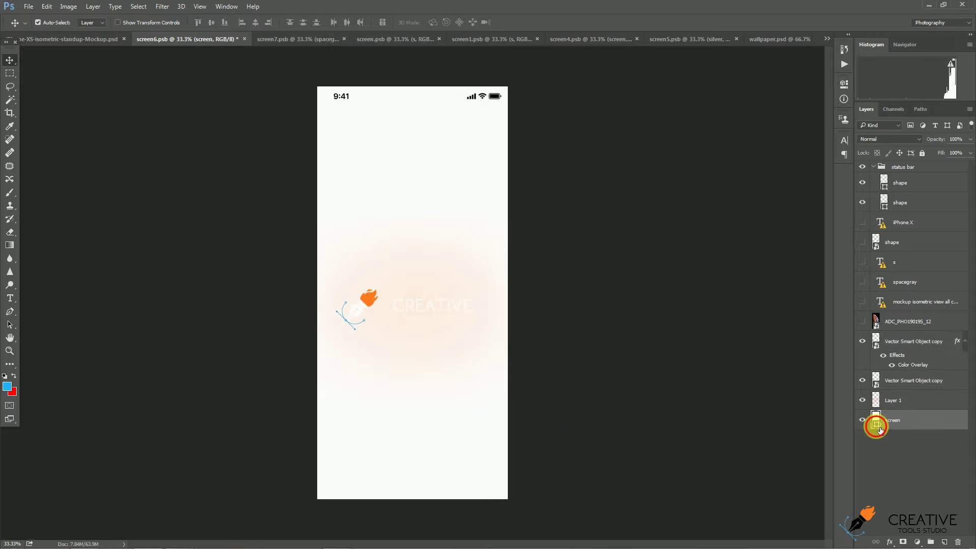
pyautogui.doubleClick(881, 431)
pyautogui.moveTo(818, 259); pyautogui.dragTo(825, 305)
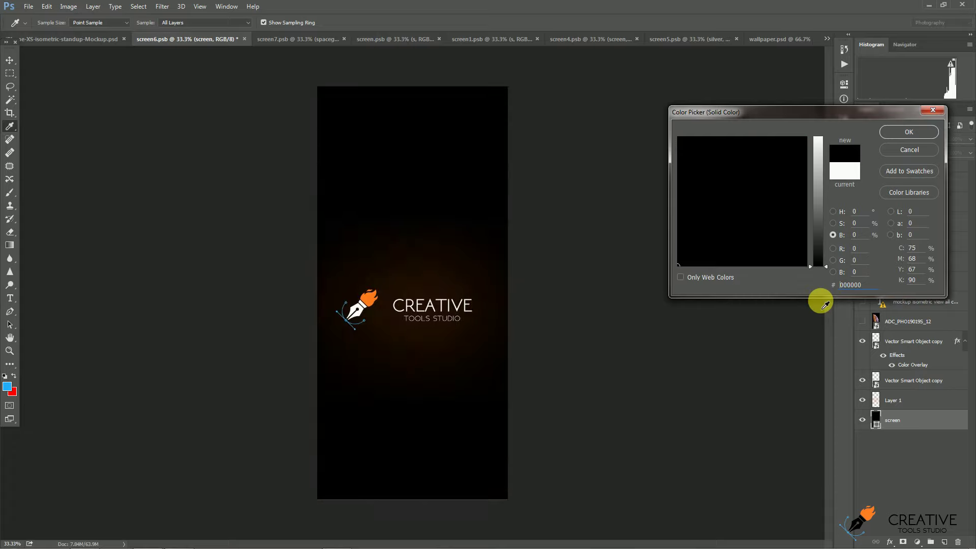
pyautogui.click(894, 138)
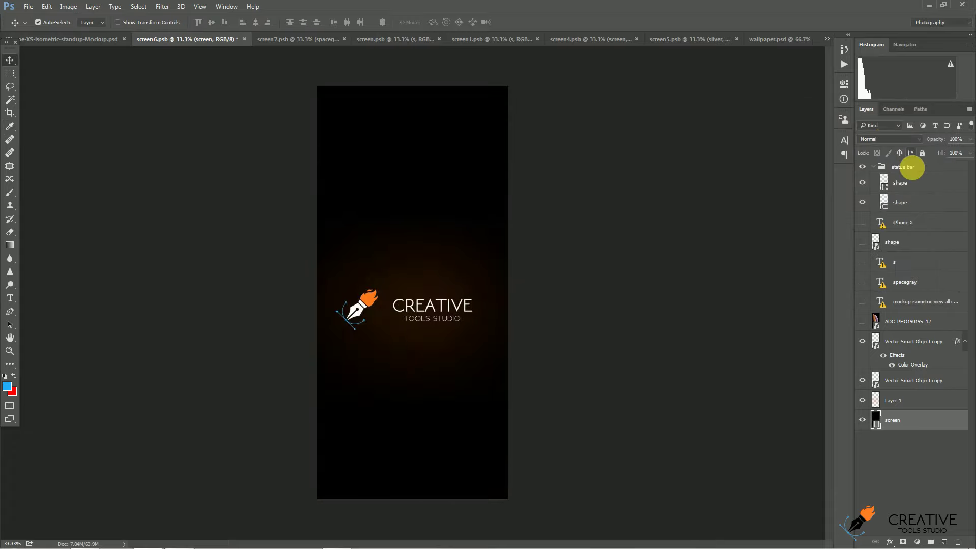
# - Recolour both status bar shape layers, the time and icons, to white
pyautogui.click(887, 191)
pyautogui.doubleClick(884, 187)
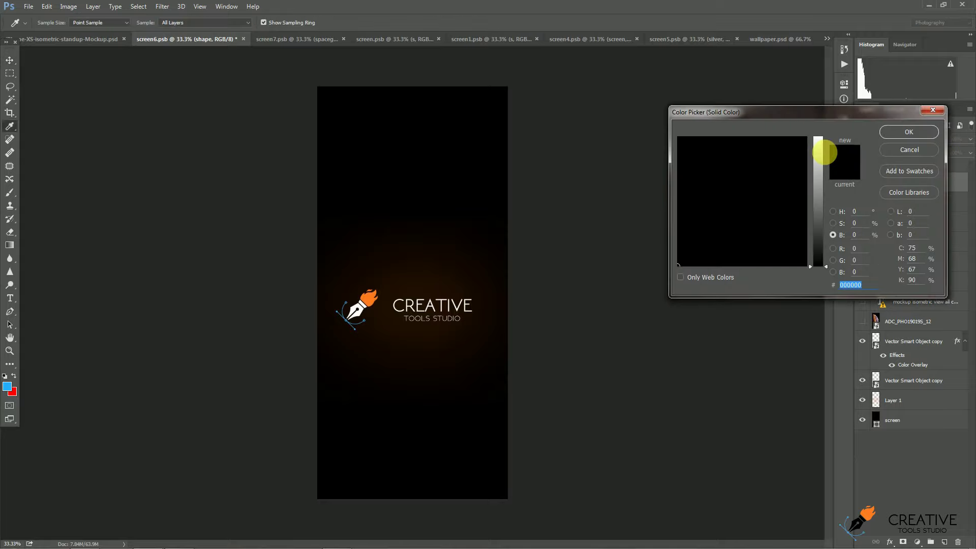
pyautogui.click(818, 141)
pyautogui.click(909, 133)
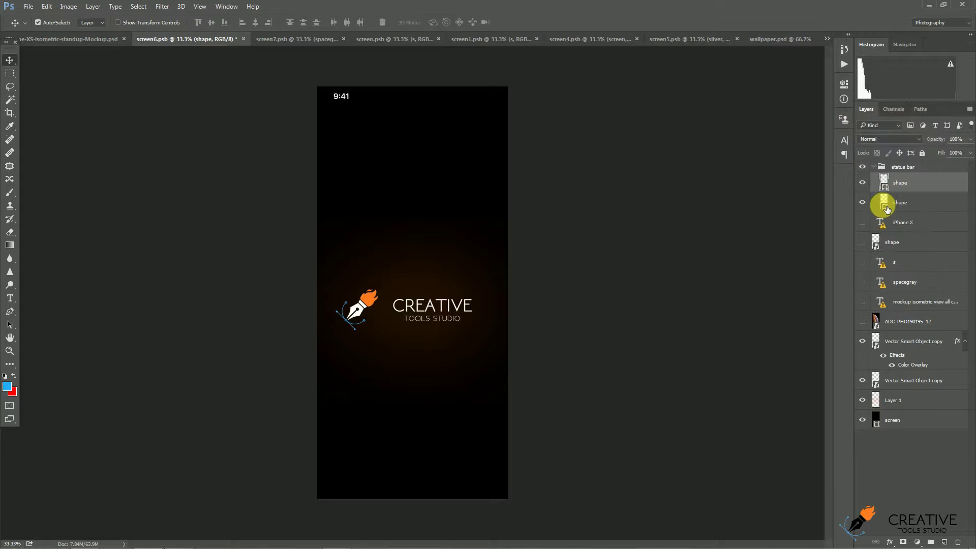
pyautogui.doubleClick(885, 203)
pyautogui.click(805, 138)
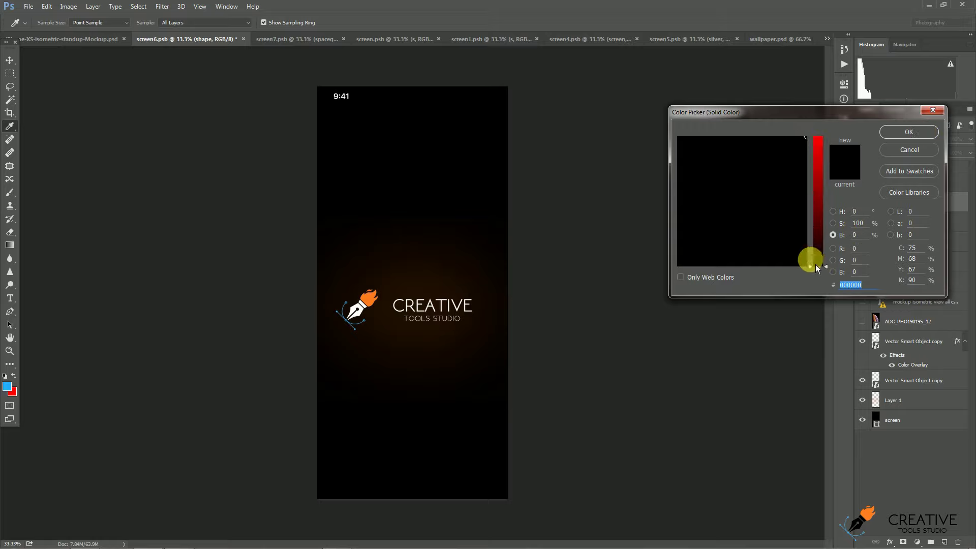
pyautogui.moveTo(736, 265); pyautogui.dragTo(661, 288)
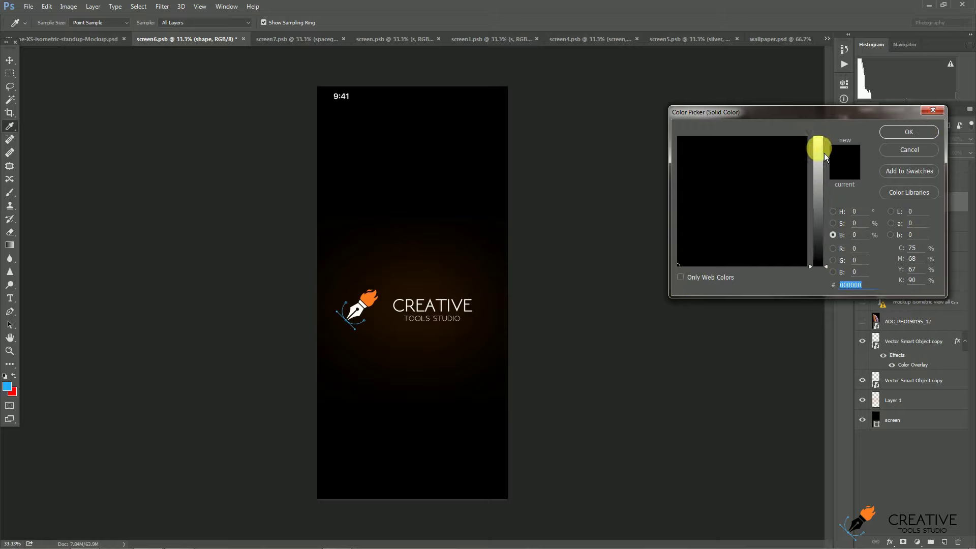
pyautogui.moveTo(817, 148); pyautogui.dragTo(818, 137)
pyautogui.click(905, 139)
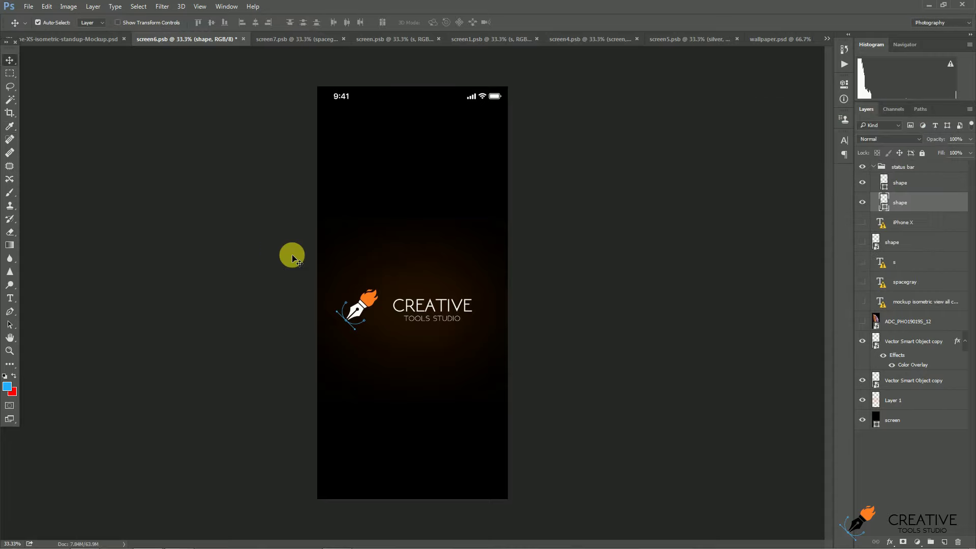
pyautogui.click(559, 333)
# - Move the pen icon above the CREATIVE text and centre them horizontally
pyautogui.moveTo(365, 304)
pyautogui.mouseDown()
pyautogui.moveTo(398, 255)
pyautogui.moveTo(431, 243)
pyautogui.mouseUp()
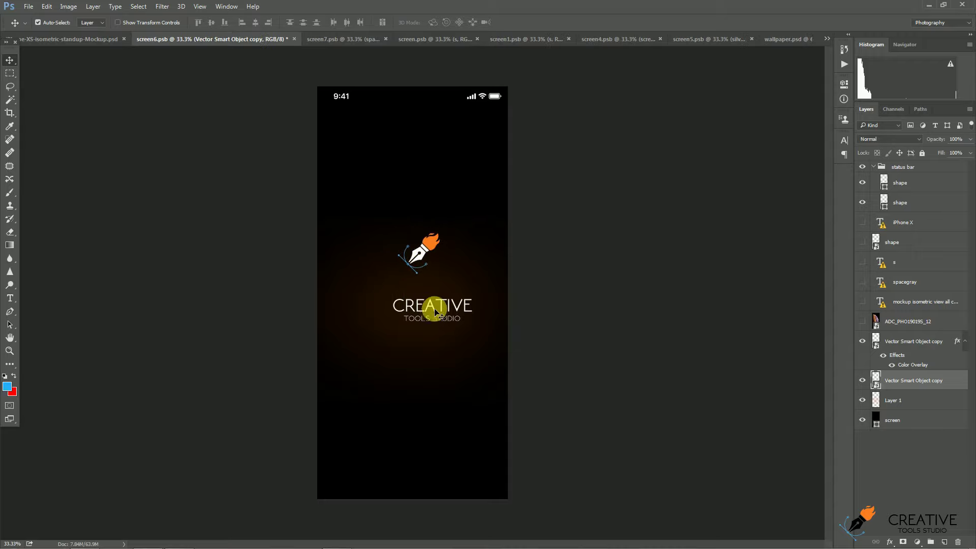
pyautogui.moveTo(435, 312); pyautogui.dragTo(420, 311)
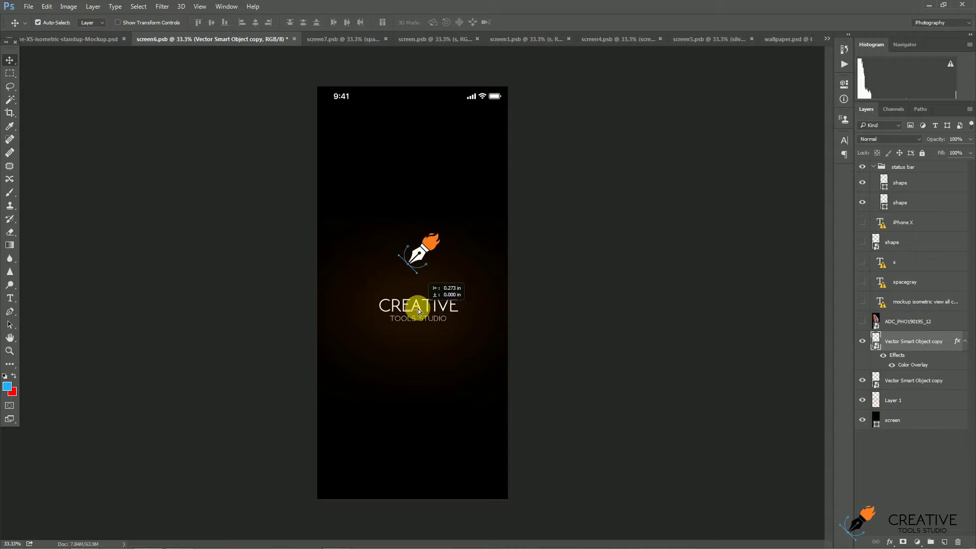
pyautogui.keyDown('shift'); pyautogui.click(425, 252); pyautogui.keyUp('shift')
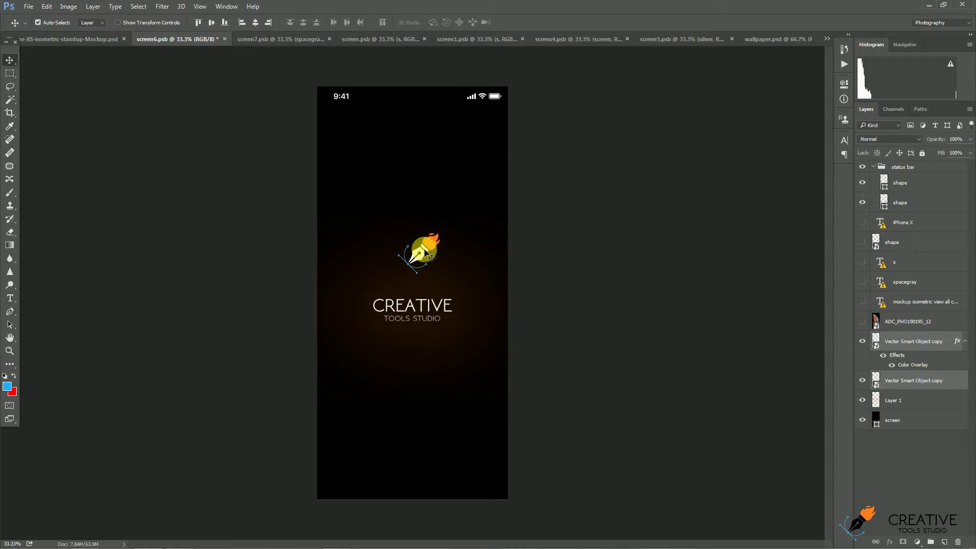
pyautogui.click(256, 24)
pyautogui.click(602, 309)
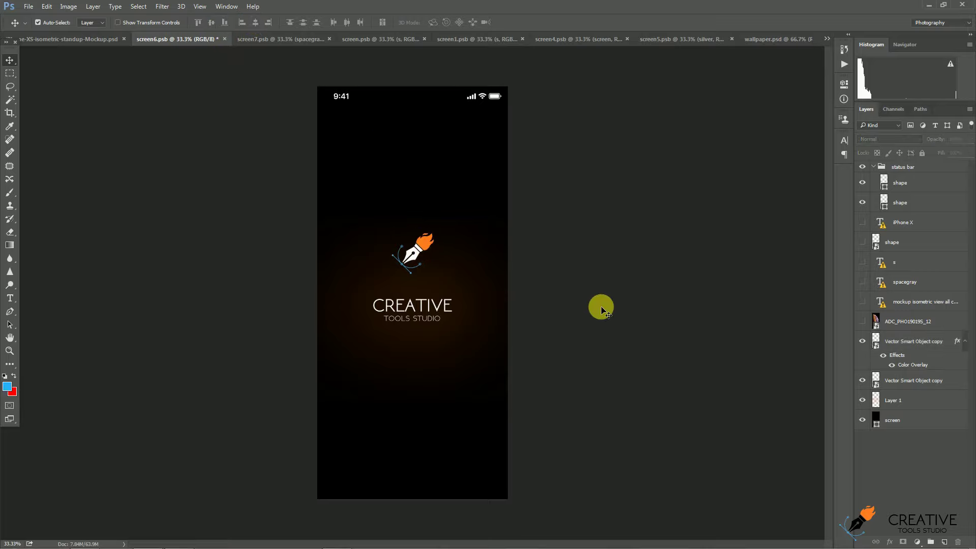
# - Enlarge the CREATIVE TOOLS STUDIO text and the pen icon with Free Transform
pyautogui.keyDown('ctrl'); pyautogui.click(414, 312); pyautogui.keyUp('ctrl')
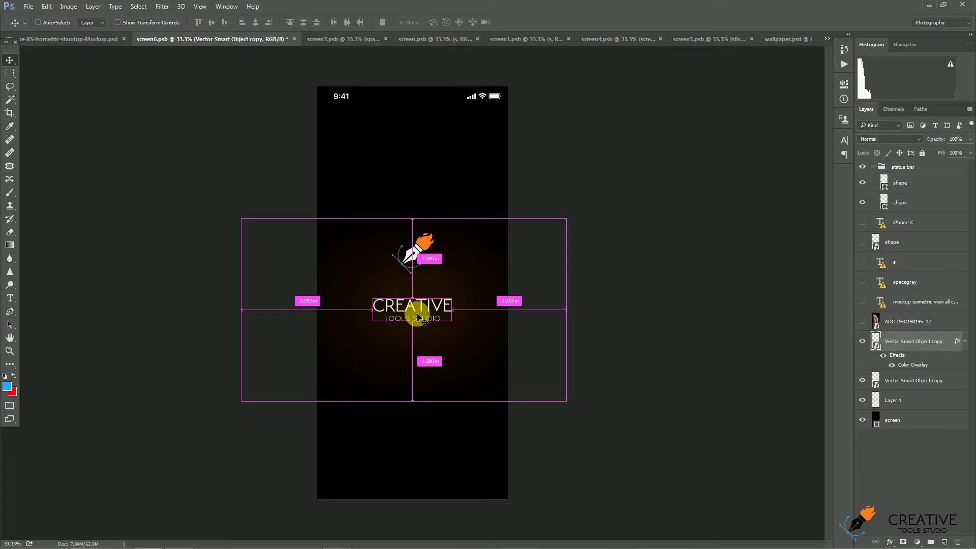
pyautogui.hotkey('ctrl', 't')
pyautogui.moveTo(459, 331); pyautogui.dragTo(466, 331)
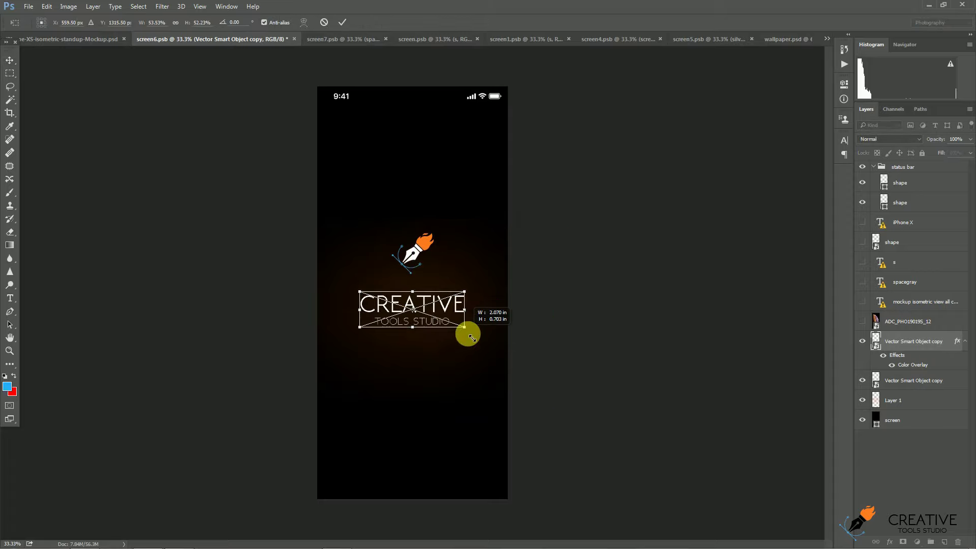
pyautogui.doubleClick(445, 304)
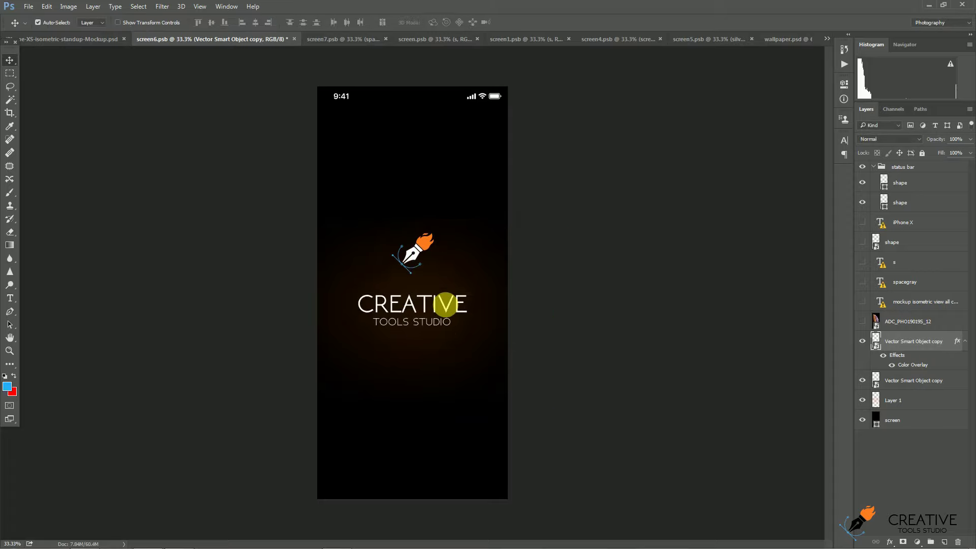
pyautogui.click(425, 249)
pyautogui.hotkey('ctrl', 't')
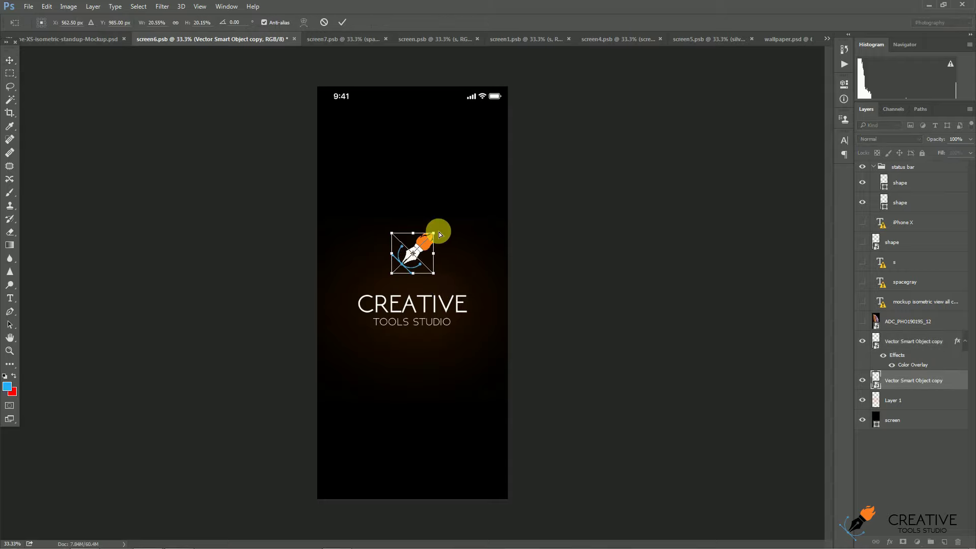
pyautogui.moveTo(441, 236)
pyautogui.mouseDown()
pyautogui.moveTo(458, 228)
pyautogui.moveTo(436, 236)
pyautogui.mouseUp()
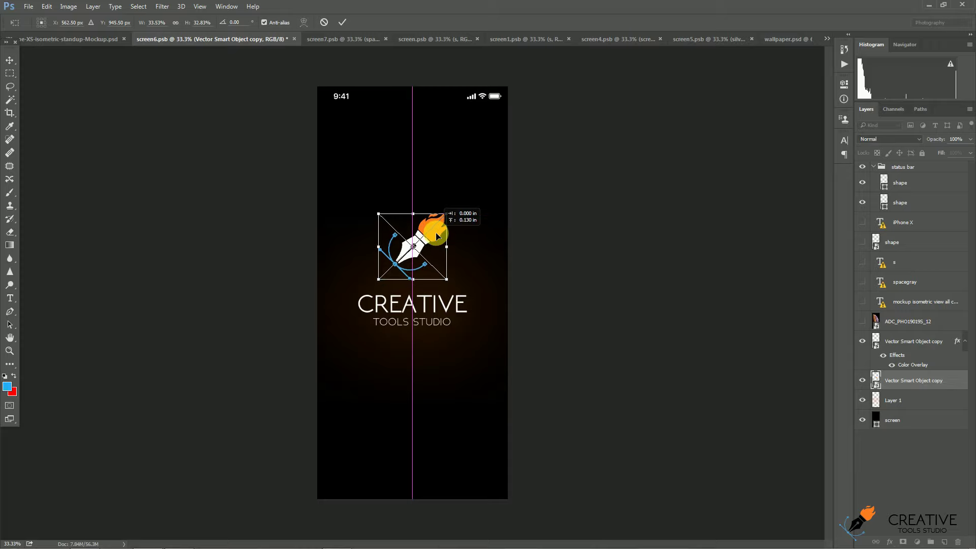
pyautogui.press('Return')
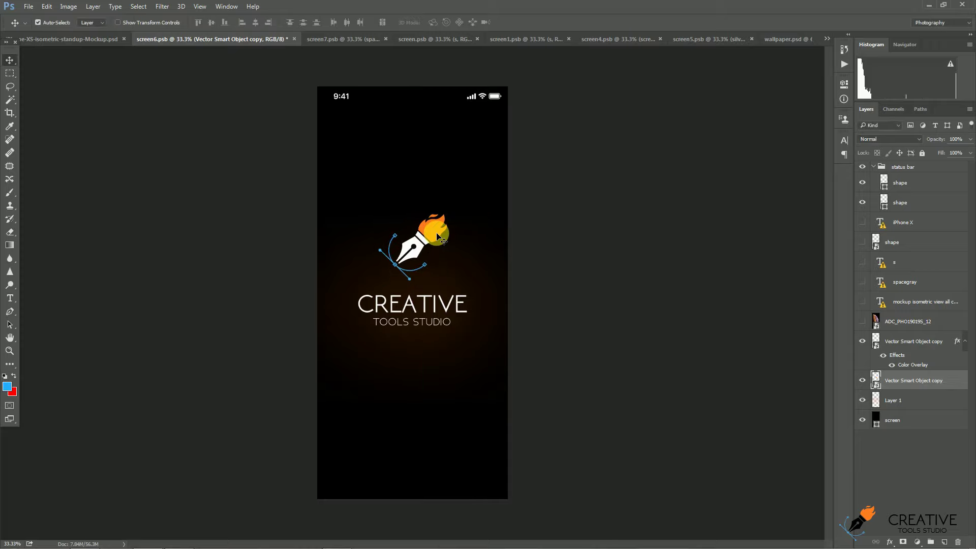
# - Nudge the logo pieces into place and save screen6
pyautogui.keyDown('shift'); pyautogui.click(425, 305); pyautogui.keyUp('shift')
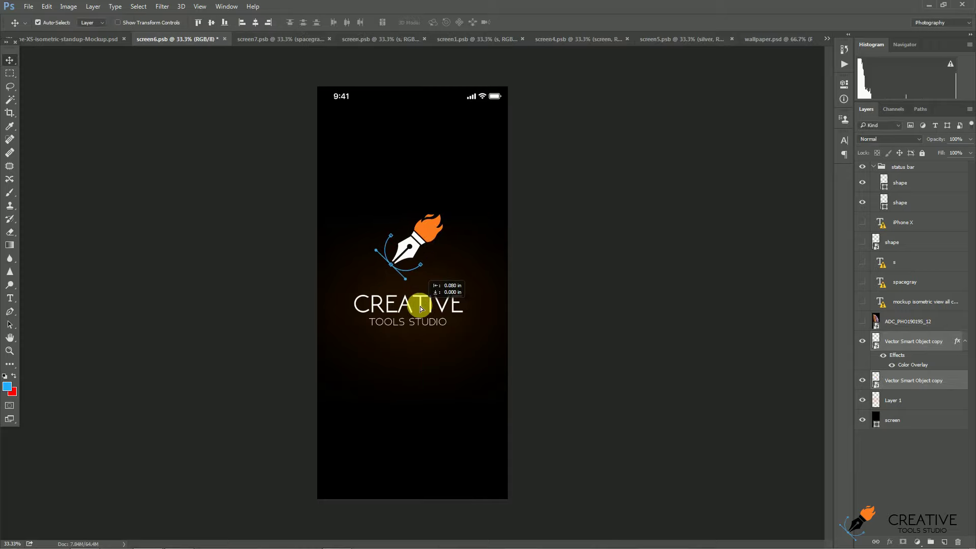
pyautogui.moveTo(420, 306); pyautogui.dragTo(424, 306)
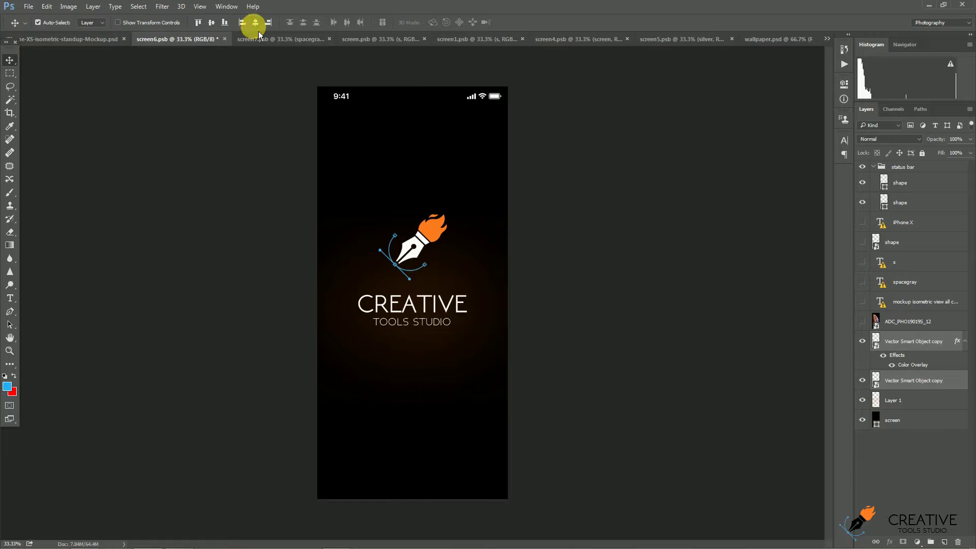
pyautogui.click(429, 243)
pyautogui.moveTo(429, 241); pyautogui.dragTo(428, 245)
pyautogui.click(577, 284)
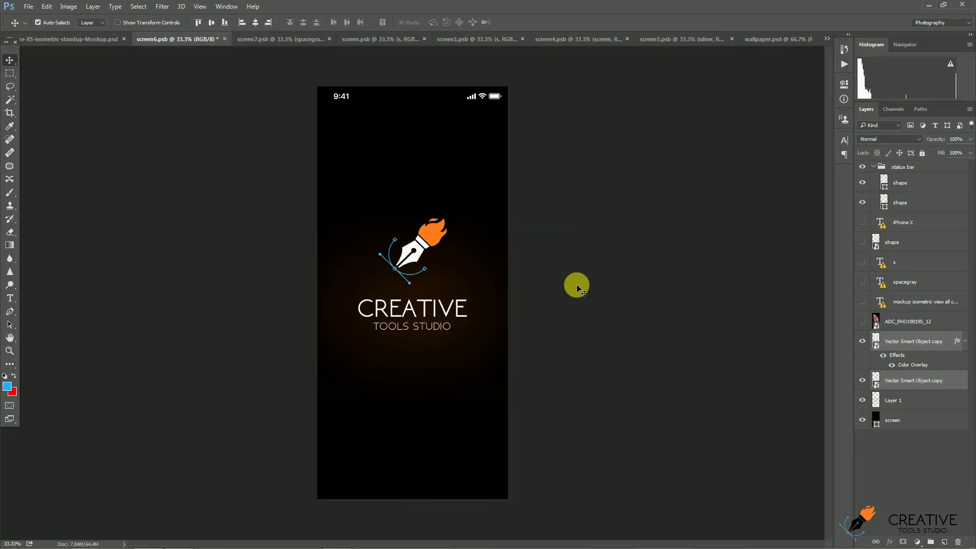
pyautogui.hotkey('ctrl', 's')
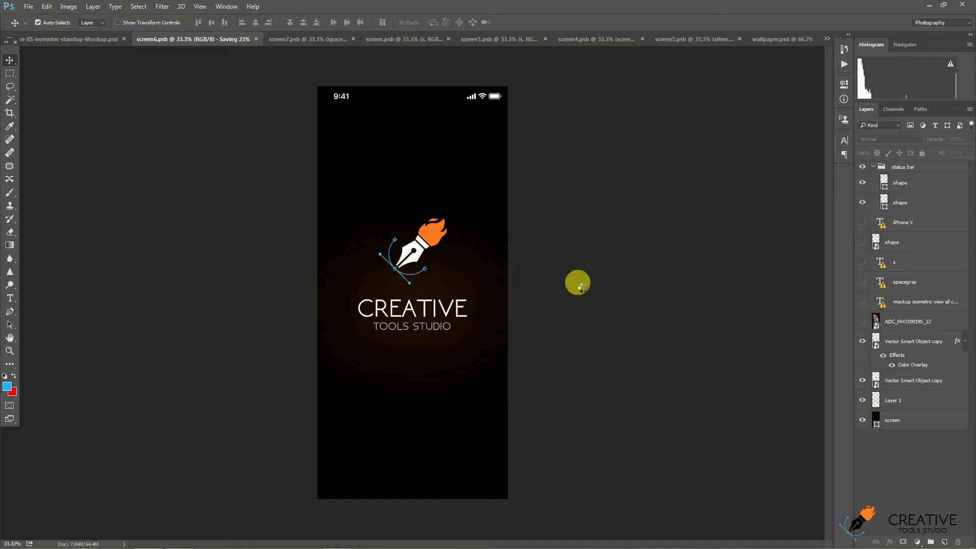
# - Back in the iPhone XS mockup, pan around the dark phone's new logo screen
pyautogui.click(87, 43)
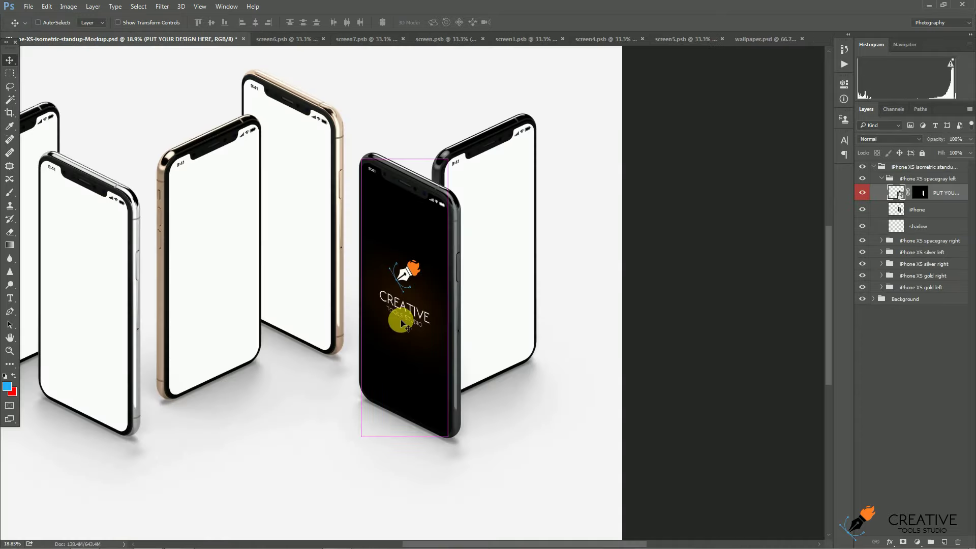
pyautogui.scroll(5, 402, 323)
pyautogui.scroll(-5, 398, 388)
pyautogui.scroll(-2, 398, 294)
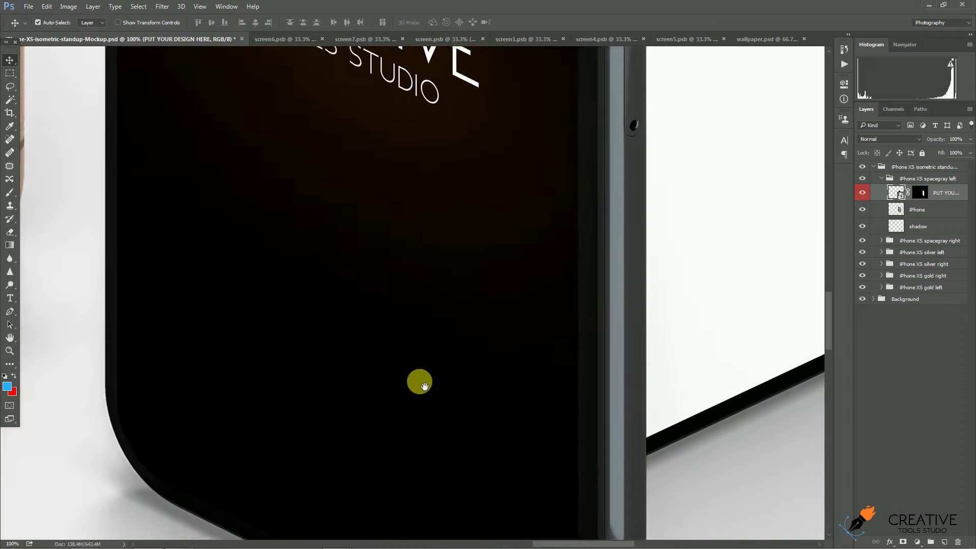
pyautogui.scroll(-2, 417, 331)
pyautogui.scroll(7, 402, 315)
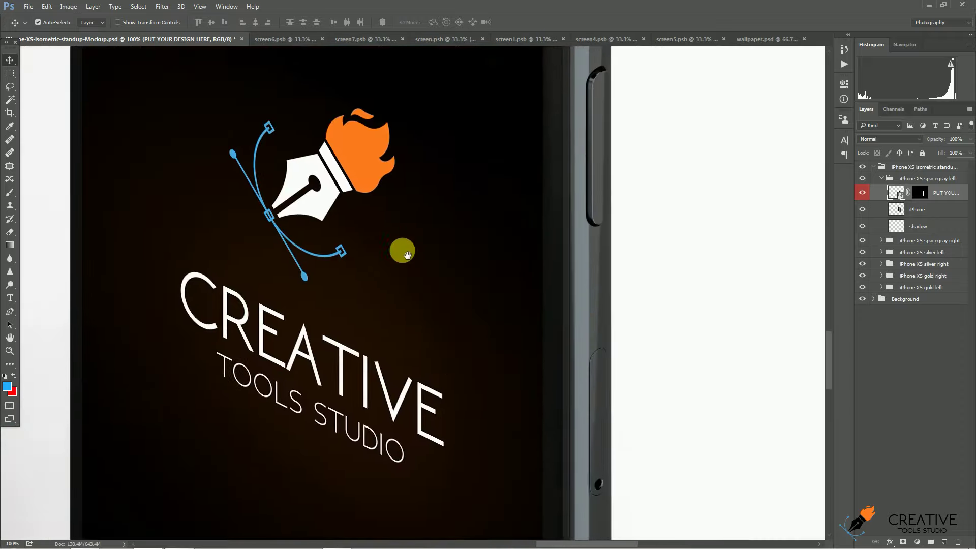
pyautogui.moveTo(407, 254); pyautogui.dragTo(462, 359)
pyautogui.moveTo(462, 153); pyautogui.dragTo(462, 396)
pyautogui.moveTo(271, 169); pyautogui.dragTo(271, 201)
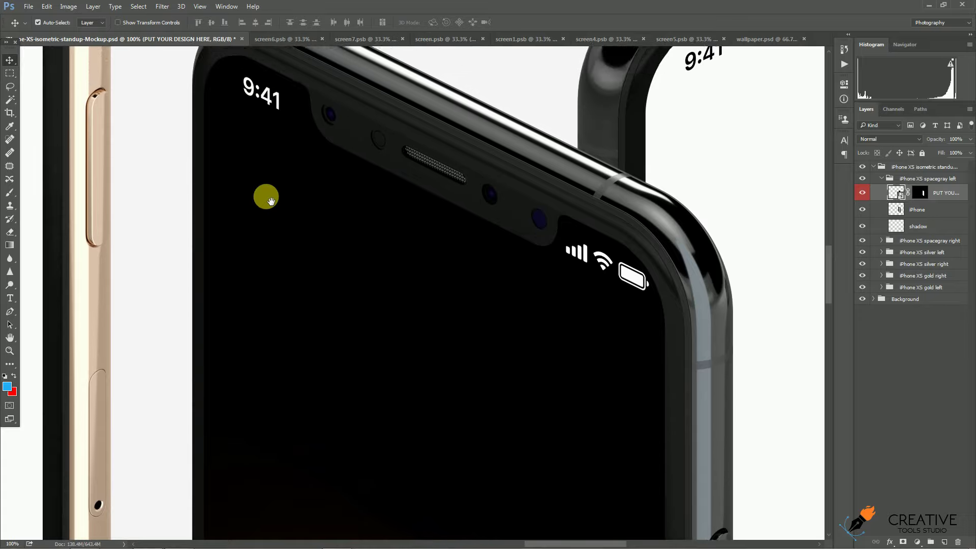
# - Zoom out to view the whole six-phone mockup
pyautogui.scroll(-2, 320, 194)
pyautogui.scroll(-2, 319, 193)
pyautogui.scroll(-2, 319, 193)
pyautogui.scroll(-2, 321, 196)
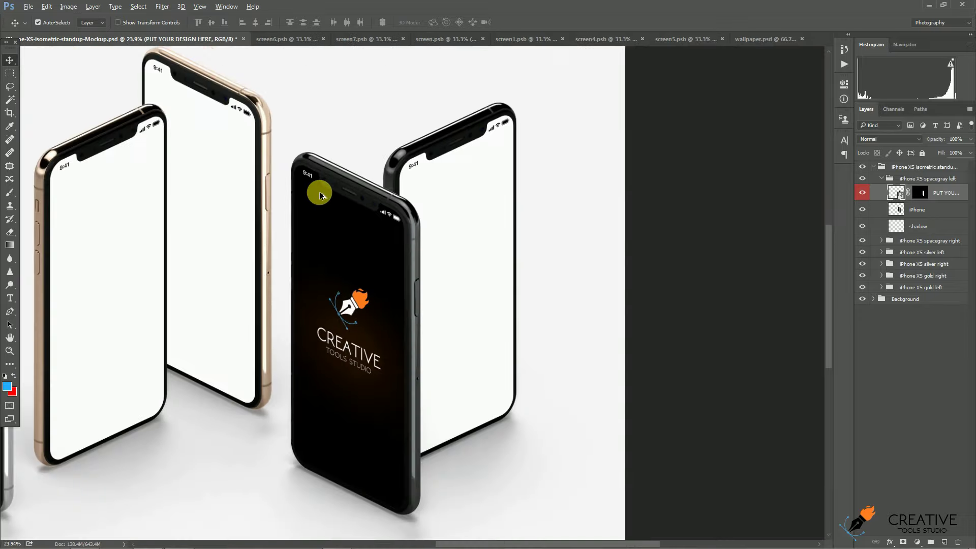
pyautogui.scroll(-2, 319, 193)
pyautogui.scroll(-2, 319, 195)
pyautogui.scroll(2, 319, 200)
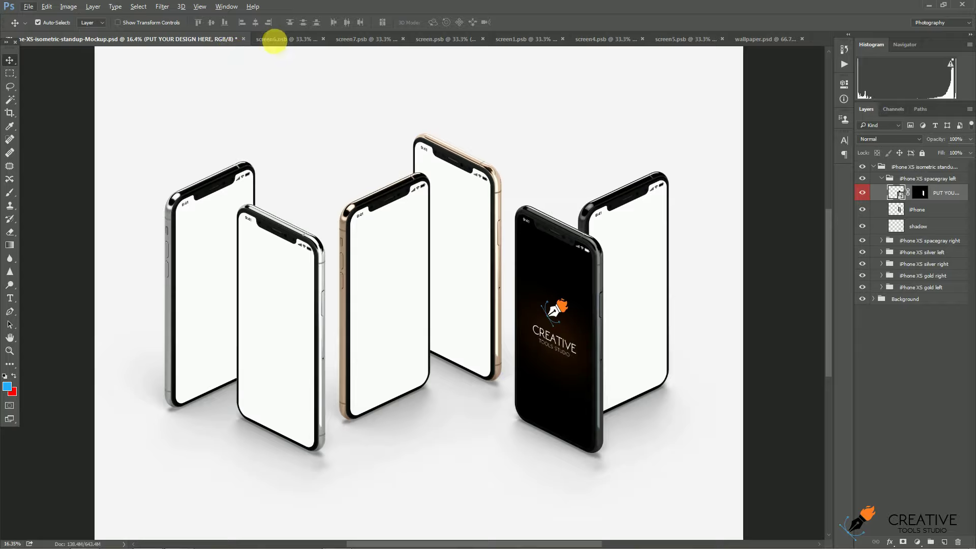
# - Select the logo screen layers in screen6 and open the spacegray right phone's screen smart object
pyautogui.click(279, 40)
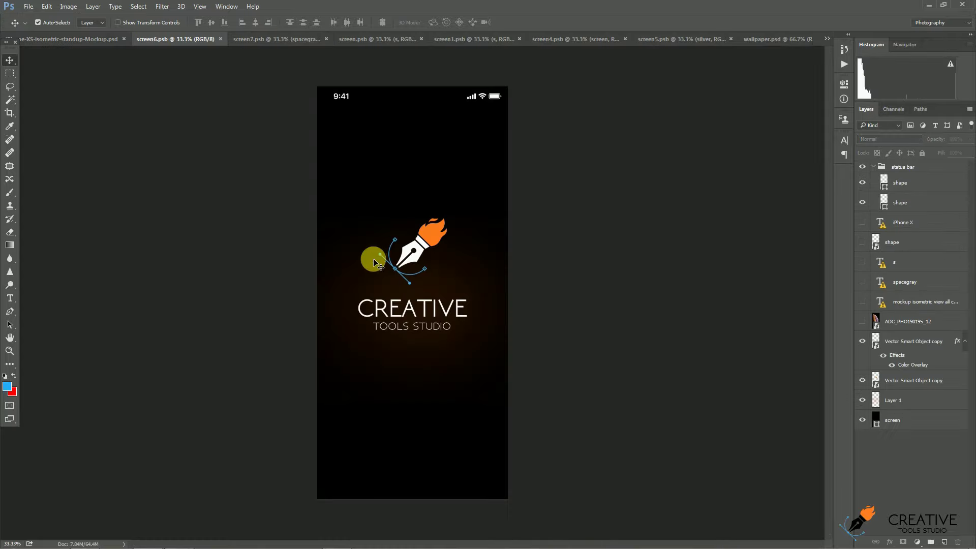
pyautogui.moveTo(288, 88); pyautogui.dragTo(545, 450)
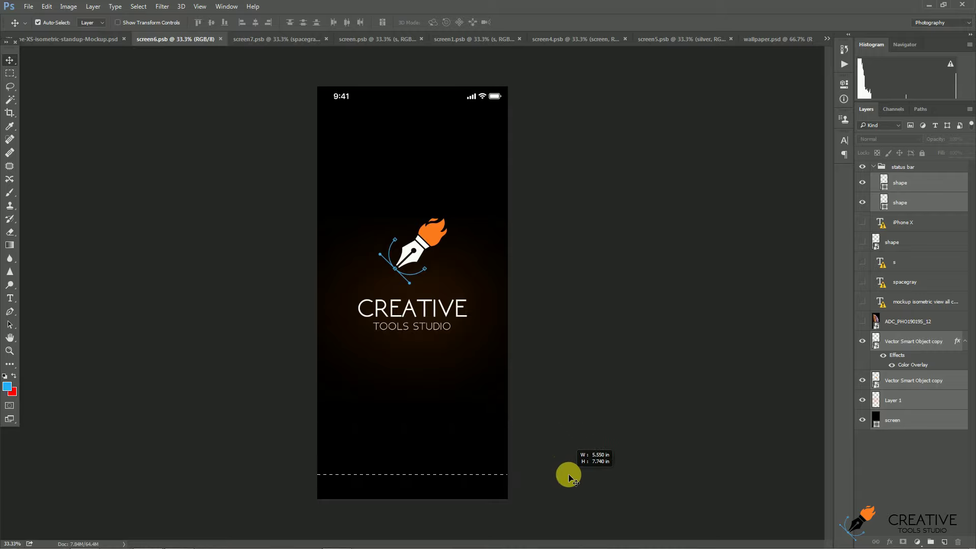
pyautogui.moveTo(545, 450); pyautogui.dragTo(561, 468)
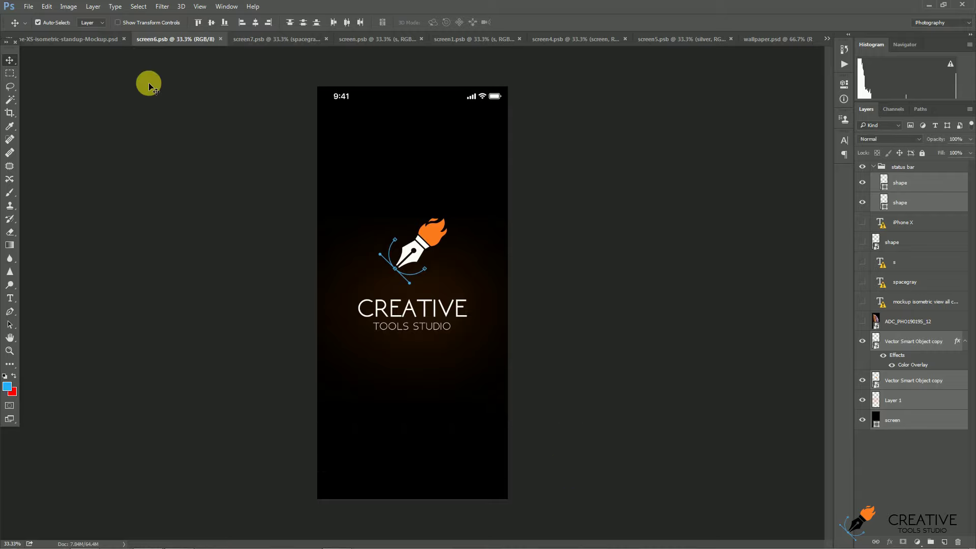
pyautogui.click(96, 41)
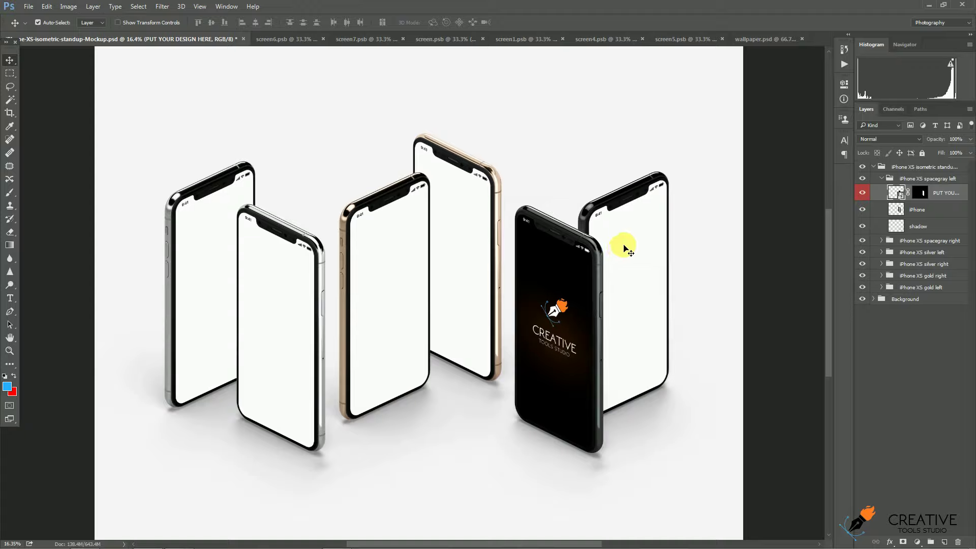
pyautogui.click(628, 249)
pyautogui.doubleClick(901, 258)
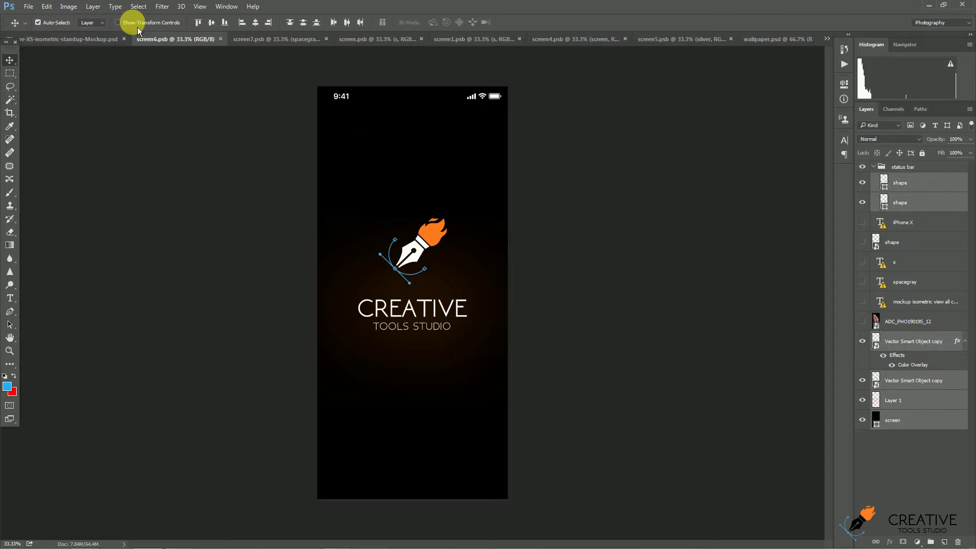
# - Duplicate the selected logo layers into screen7.psb
pyautogui.click(99, 7)
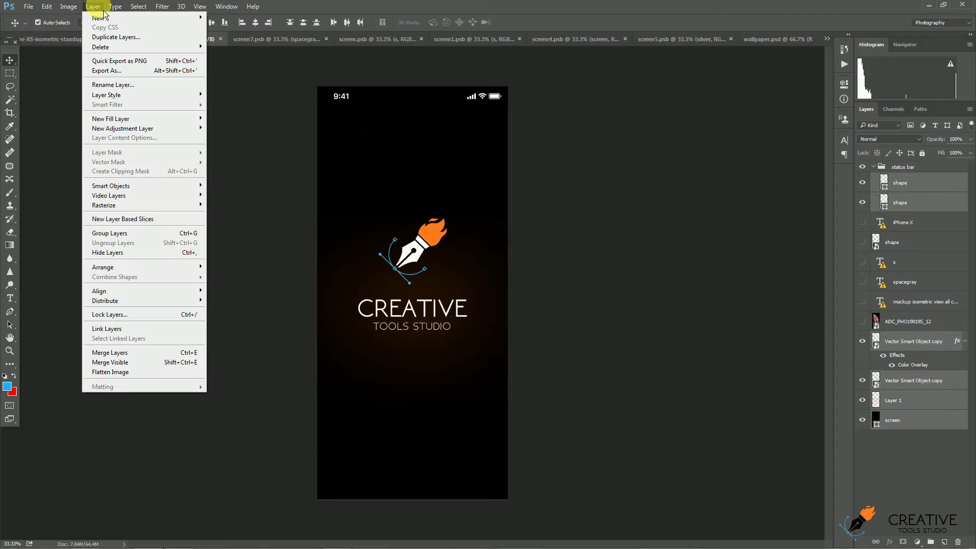
pyautogui.click(104, 38)
pyautogui.click(481, 209)
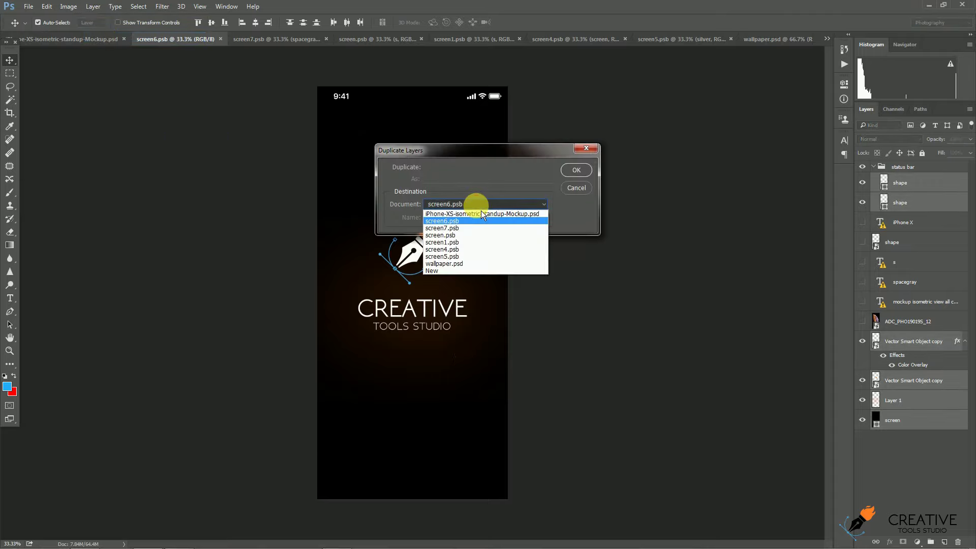
pyautogui.click(471, 229)
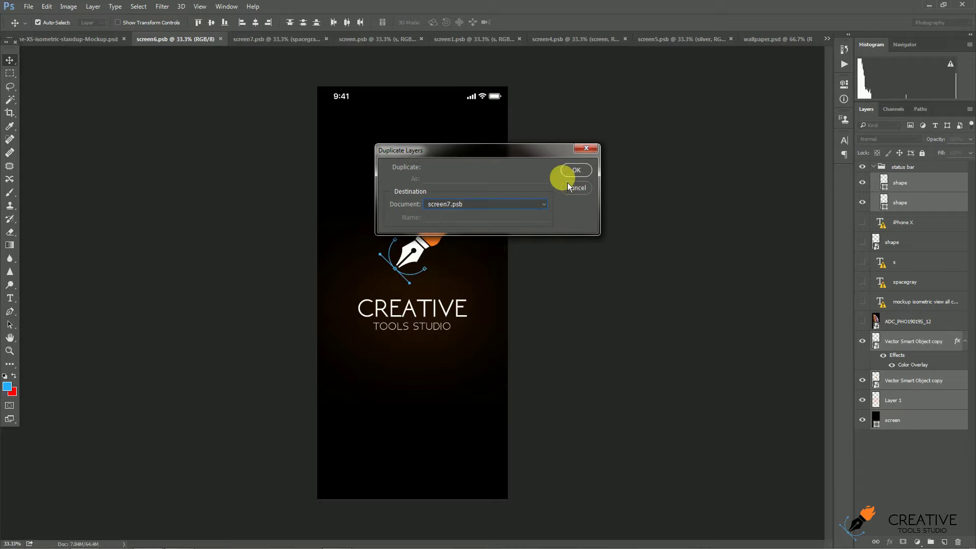
pyautogui.click(572, 171)
pyautogui.click(277, 41)
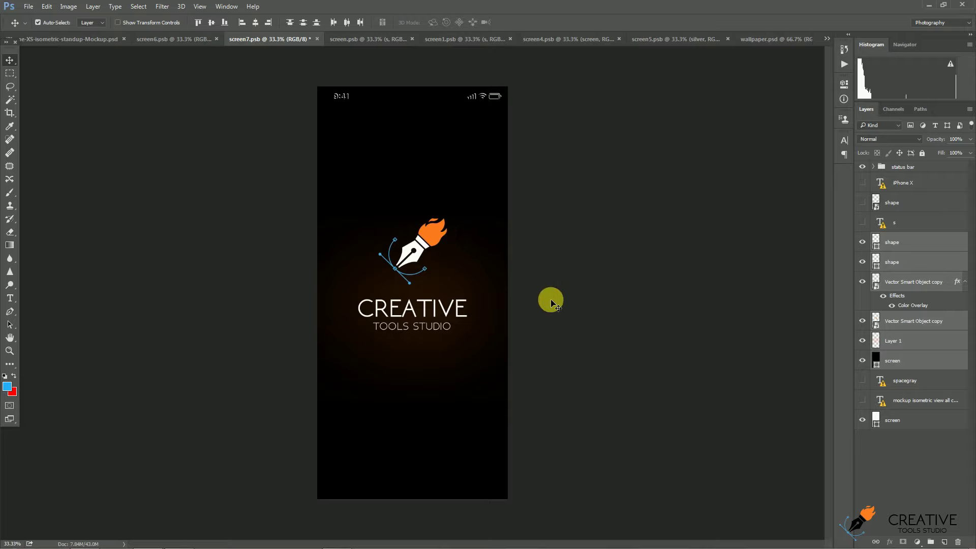
# - Bring the logo layers to the front in screen7 and duplicate them to screen.psb
pyautogui.hotkey('ctrl', 'shift', ']')
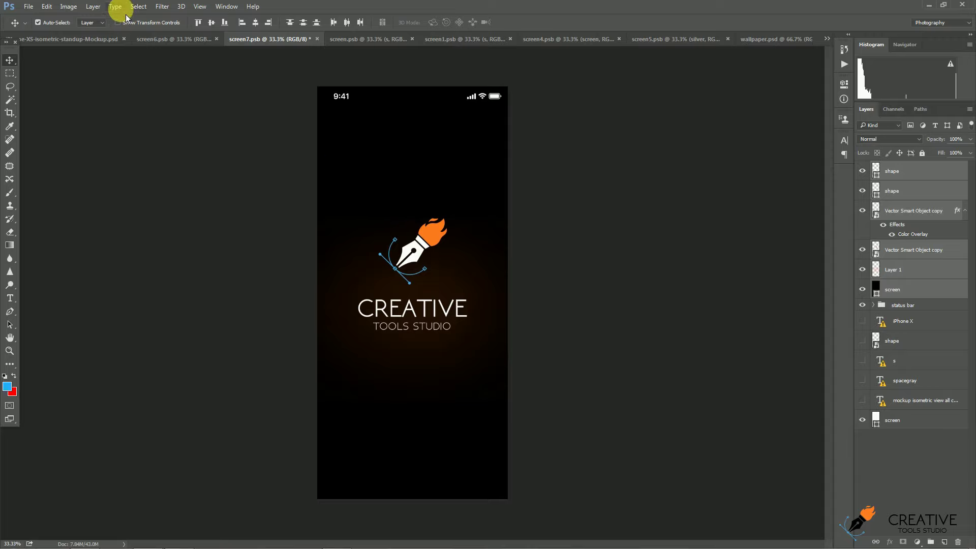
pyautogui.click(97, 8)
pyautogui.click(102, 36)
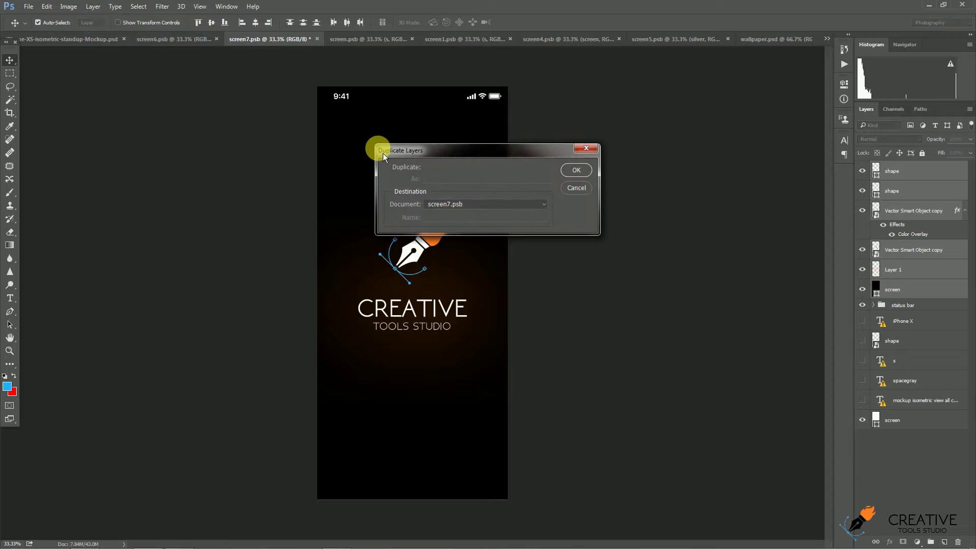
pyautogui.click(452, 204)
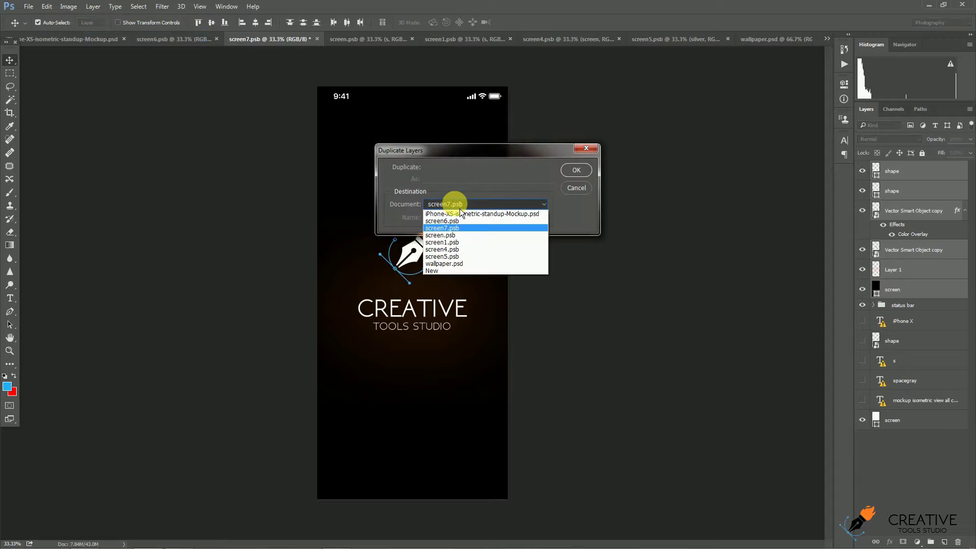
pyautogui.click(463, 235)
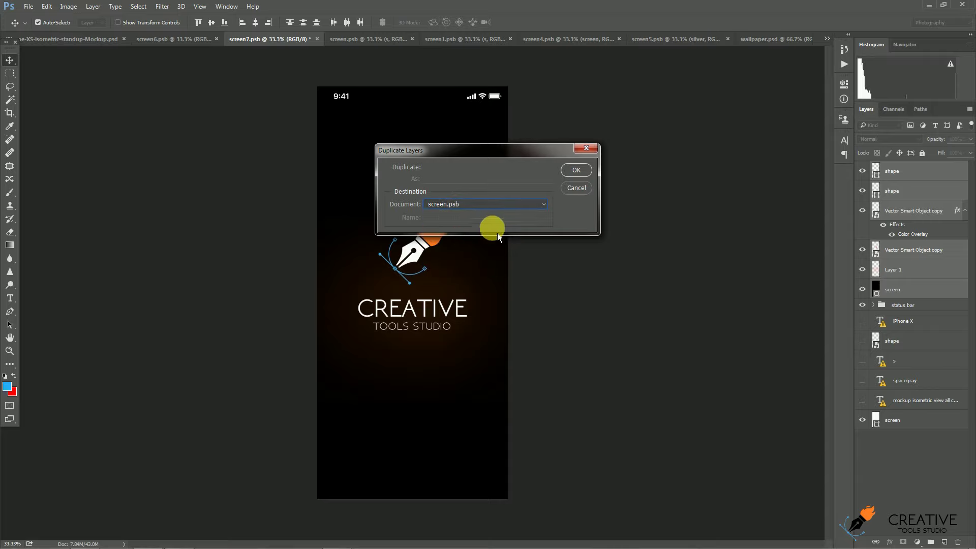
pyautogui.click(577, 170)
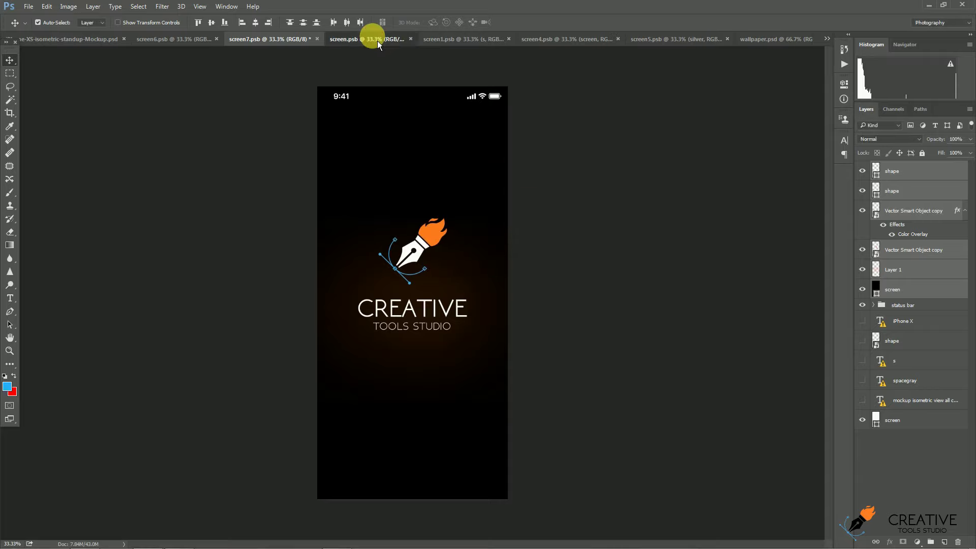
# - Bring the logo layers to the front in screen.psb, save it, and return to the mockup
pyautogui.click(378, 41)
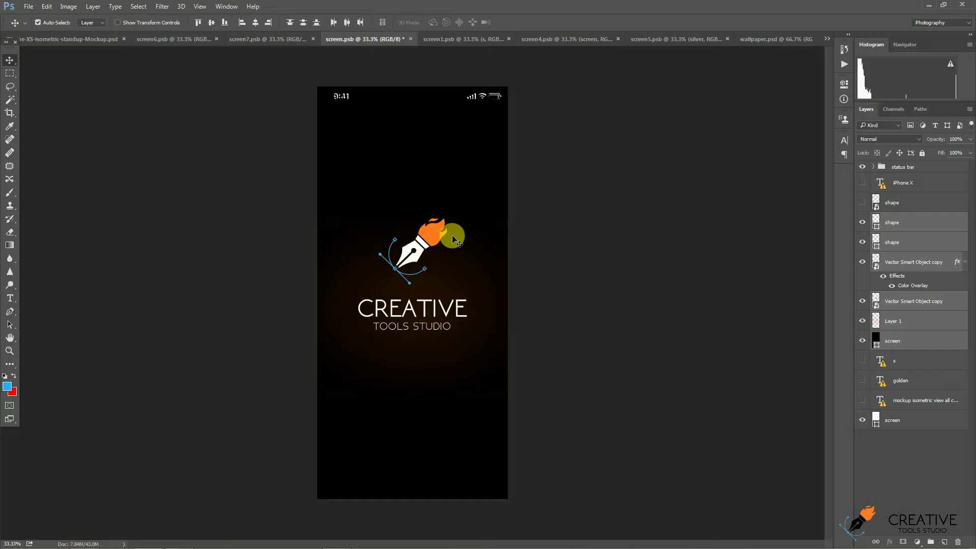
pyautogui.hotkey('ctrl', 'shift', ']')
pyautogui.hotkey('ctrl', 's')
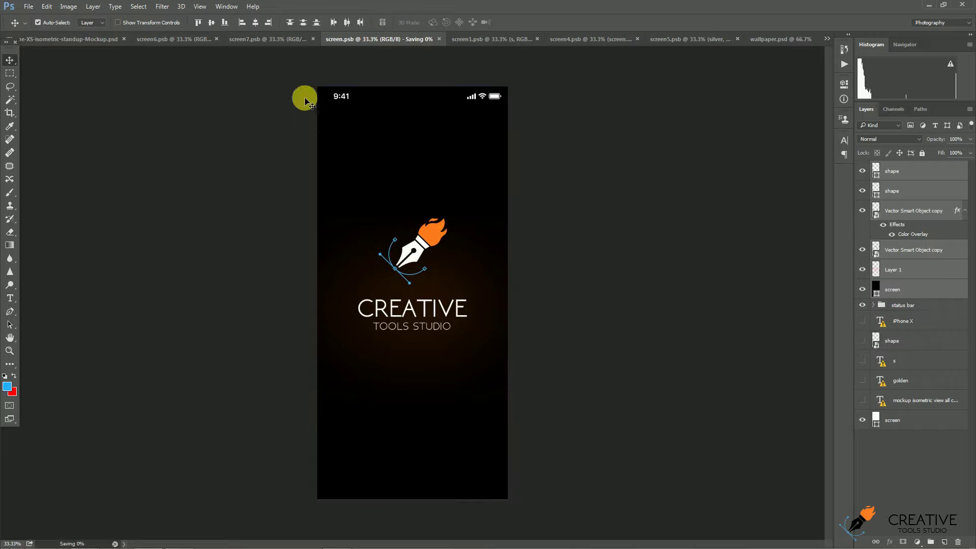
pyautogui.click(274, 39)
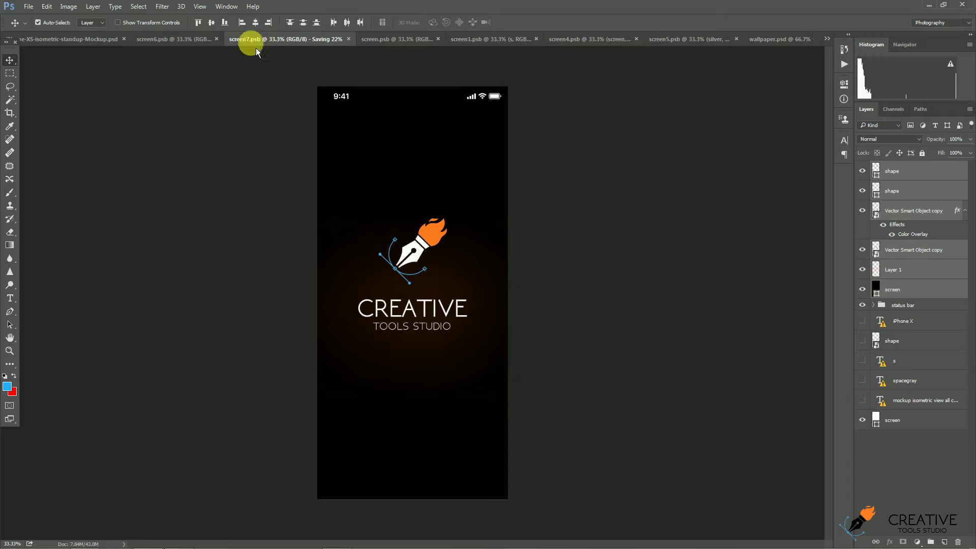
pyautogui.click(179, 46)
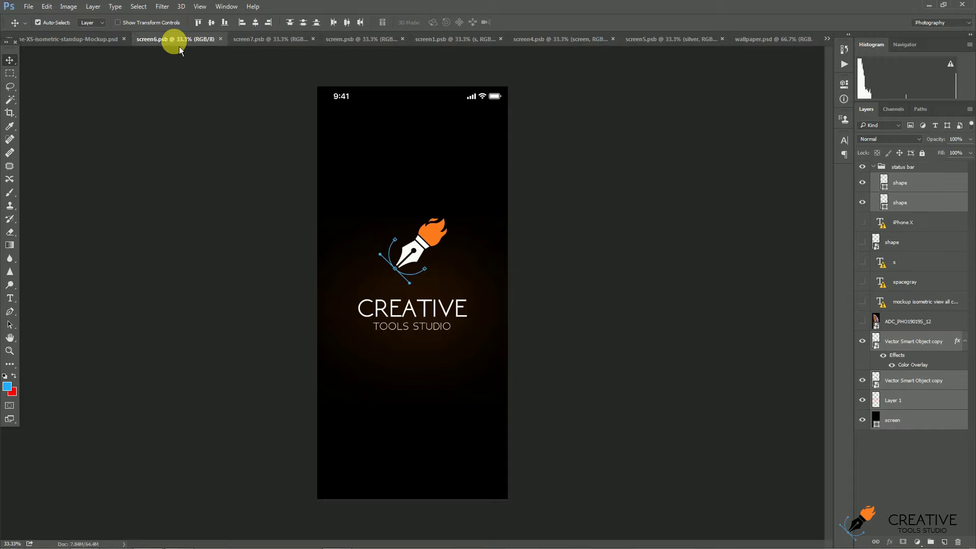
pyautogui.click(104, 40)
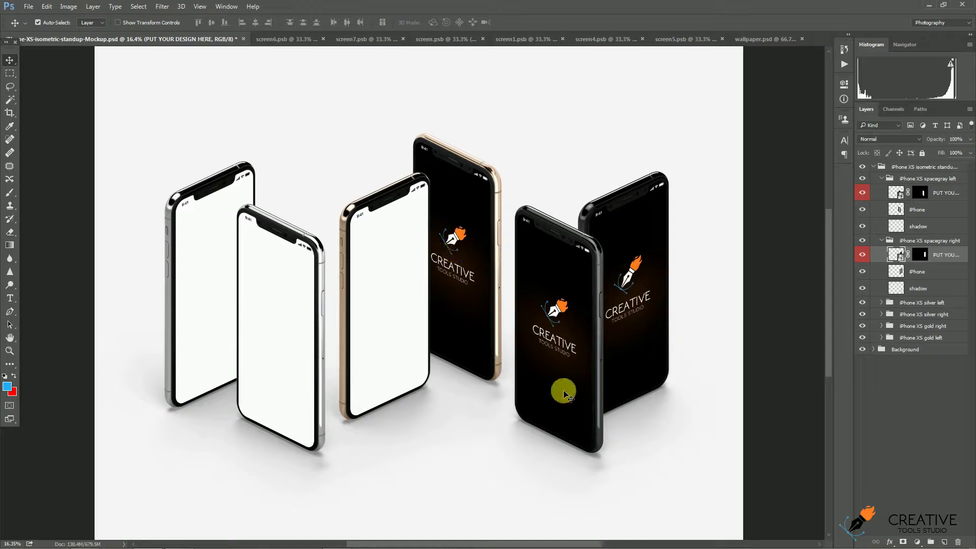
# - Open the gold right phone's screen, then select only the logo layers in screen.psb
pyautogui.click(395, 354)
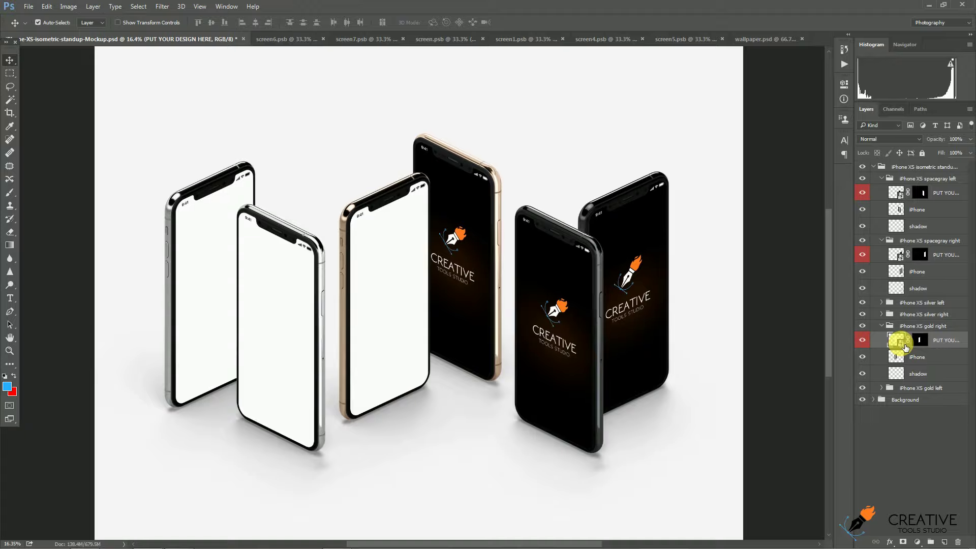
pyautogui.doubleClick(901, 343)
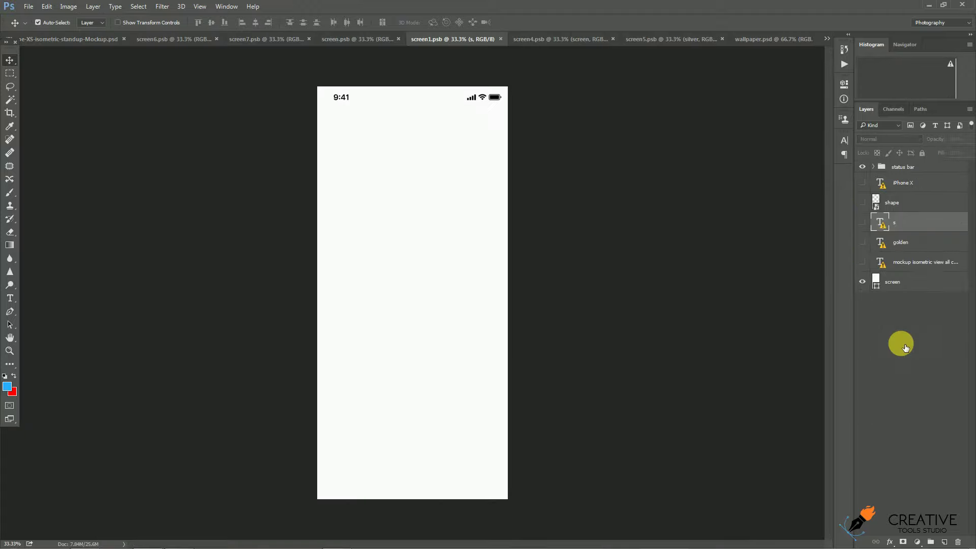
pyautogui.click(355, 46)
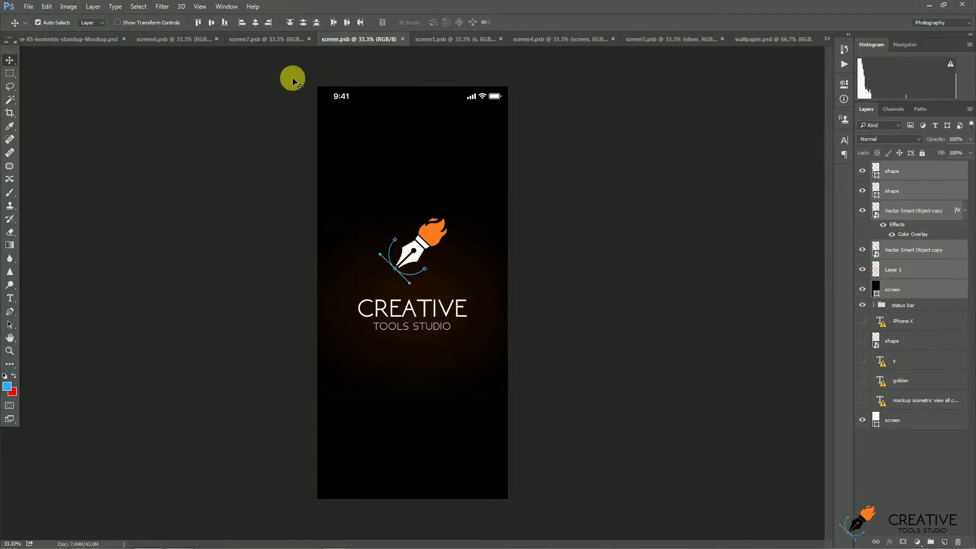
pyautogui.moveTo(292, 79); pyautogui.dragTo(513, 369)
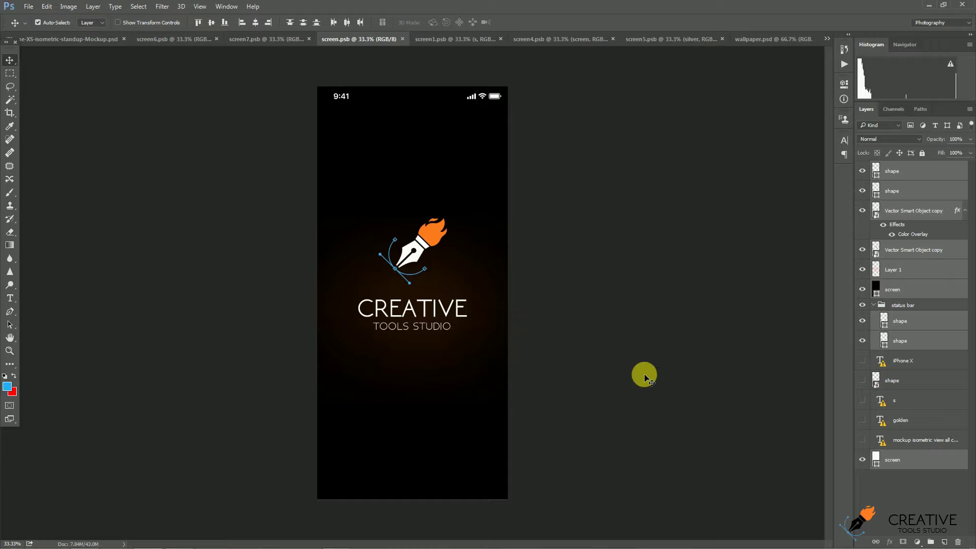
pyautogui.keyDown('ctrl'); pyautogui.click(930, 466); pyautogui.keyUp('ctrl')
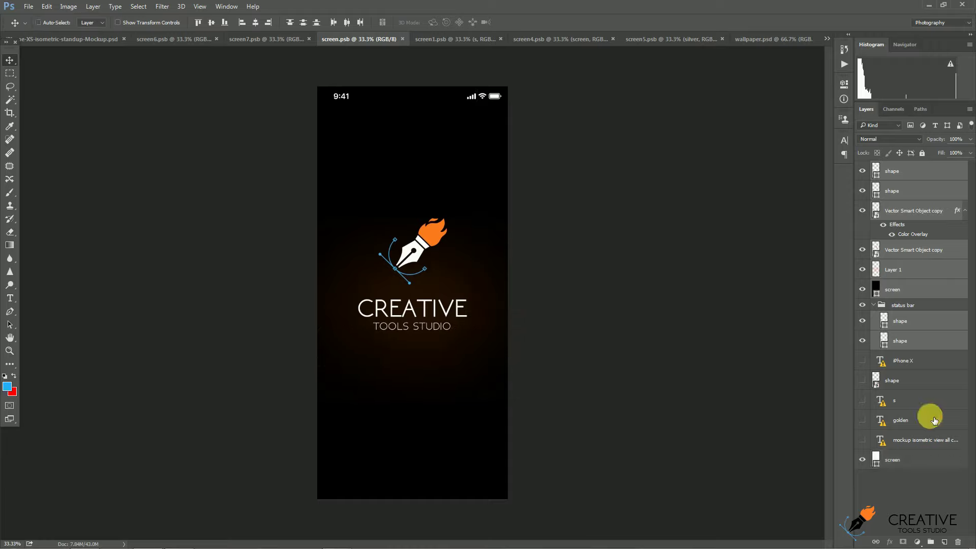
pyautogui.keyDown('ctrl'); pyautogui.click(925, 340); pyautogui.keyUp('ctrl')
pyautogui.keyDown('ctrl'); pyautogui.click(917, 320); pyautogui.keyUp('ctrl')
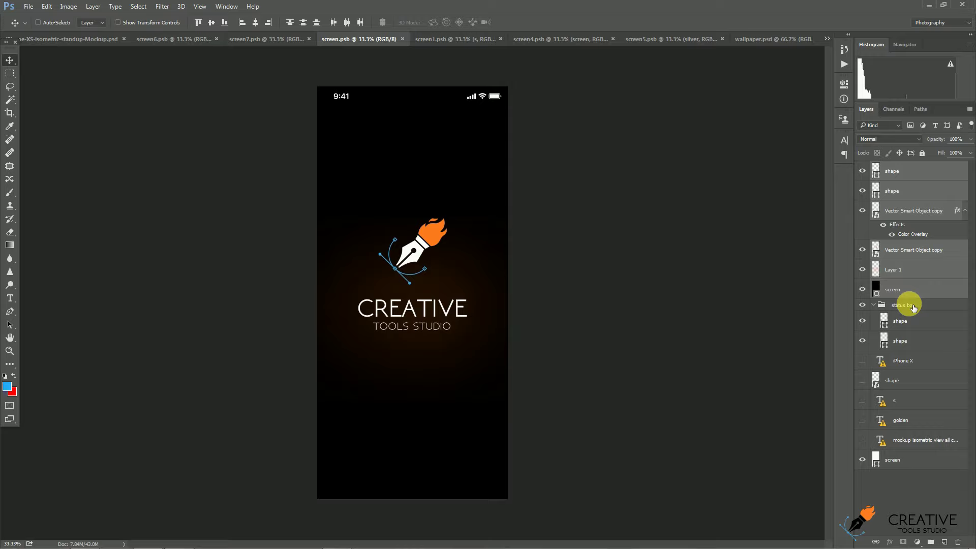
pyautogui.press('ctrl')
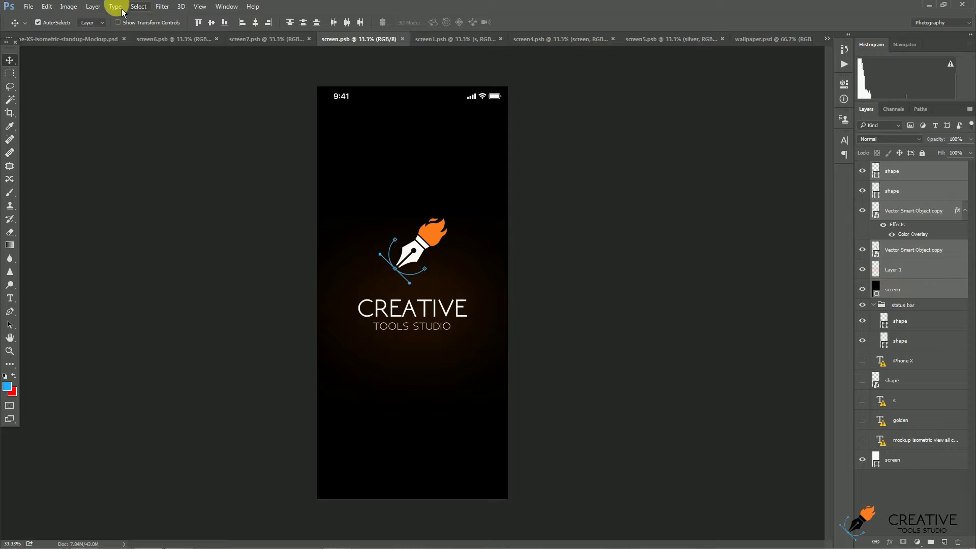
# - Duplicate the logo layers into screen1.psb and bring them above the status bar
pyautogui.click(115, 6)
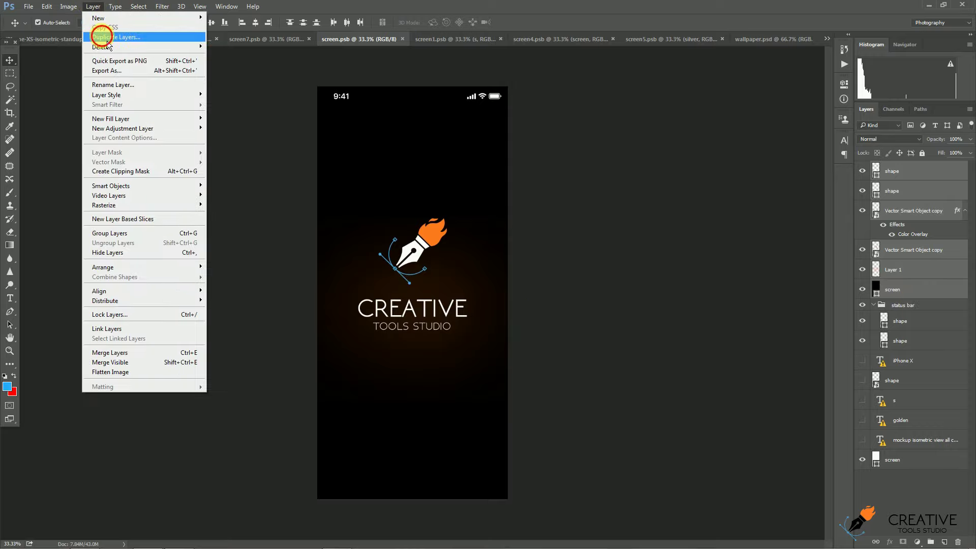
pyautogui.click(102, 37)
pyautogui.click(465, 206)
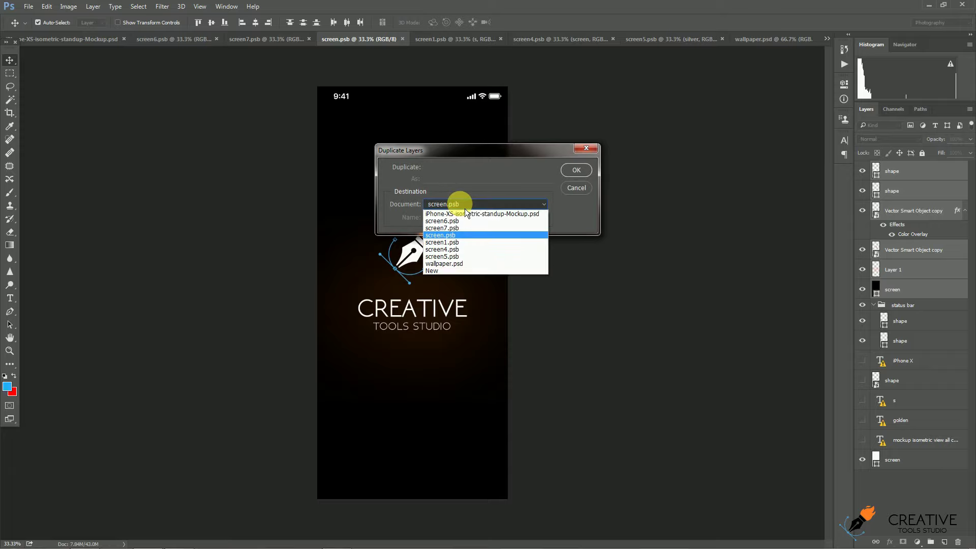
pyautogui.click(464, 248)
pyautogui.click(578, 174)
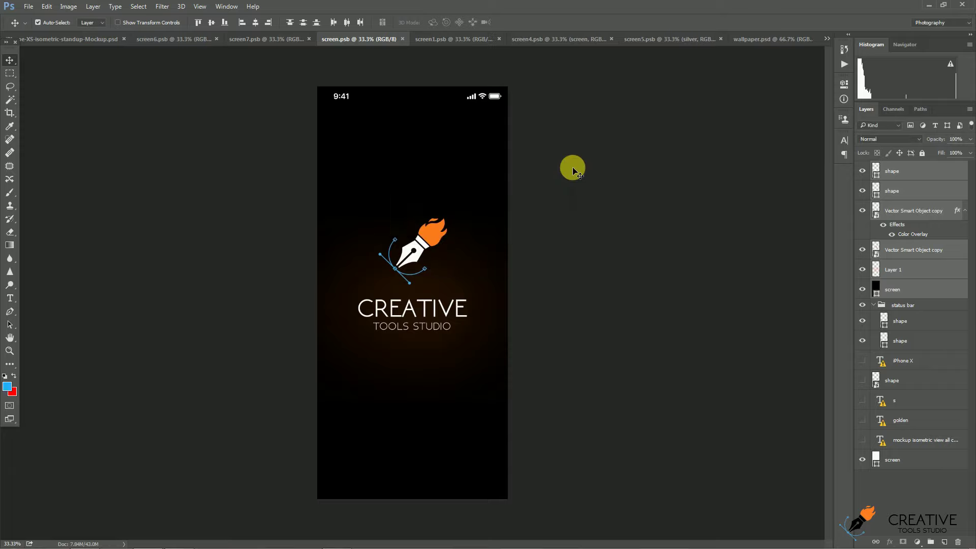
pyautogui.click(470, 39)
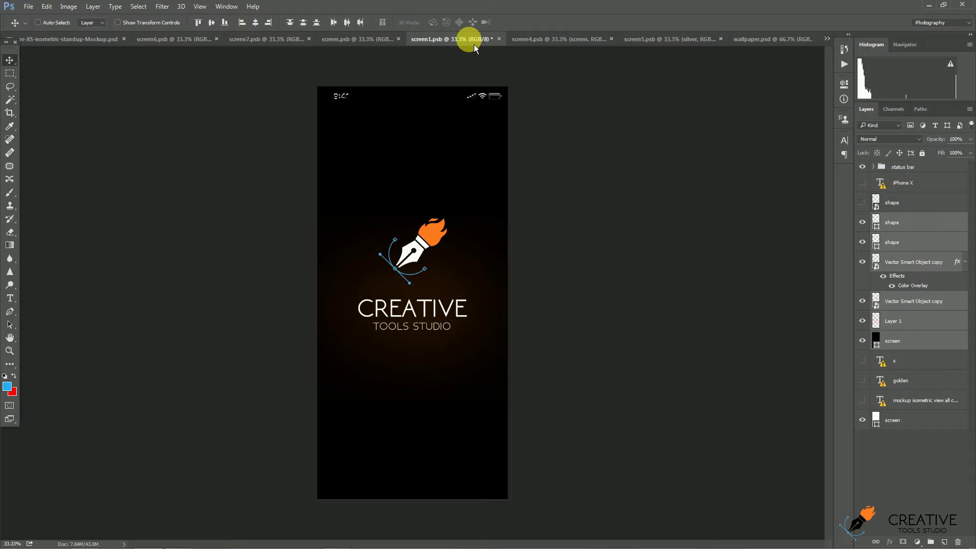
pyautogui.hotkey('ctrl', 'shift', ']')
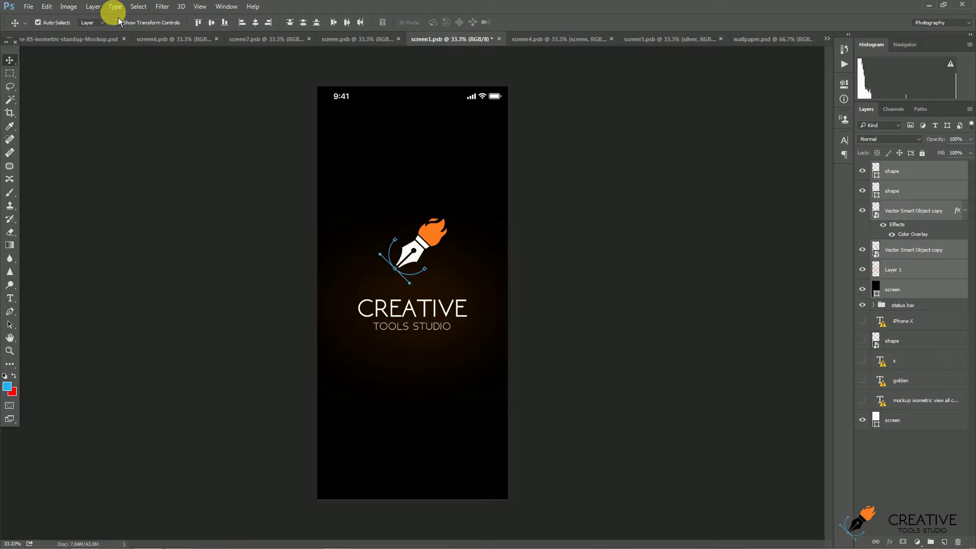
# - Duplicate the logo layers into screen4.psb and bring them above the status bar
pyautogui.click(93, 6)
pyautogui.click(112, 38)
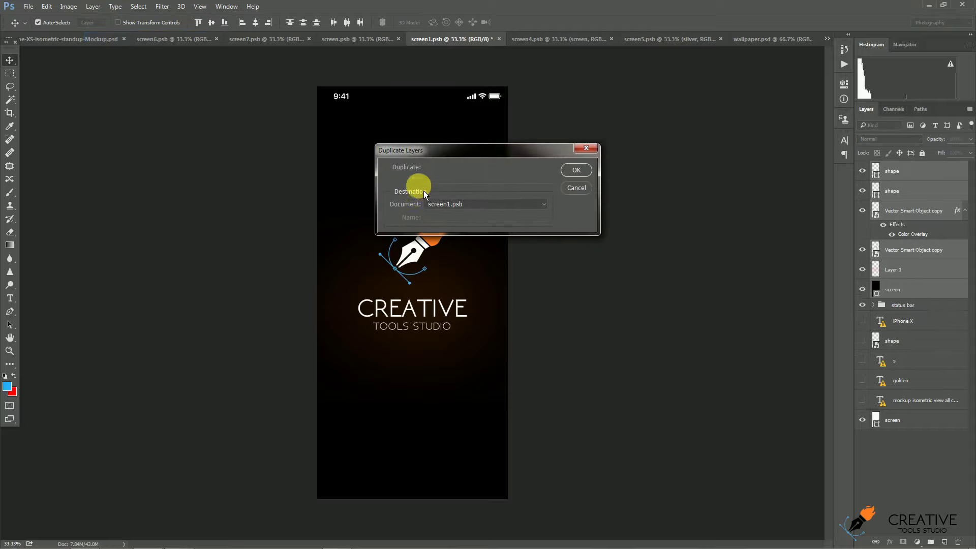
pyautogui.click(463, 208)
pyautogui.click(471, 254)
pyautogui.click(576, 170)
pyautogui.click(557, 40)
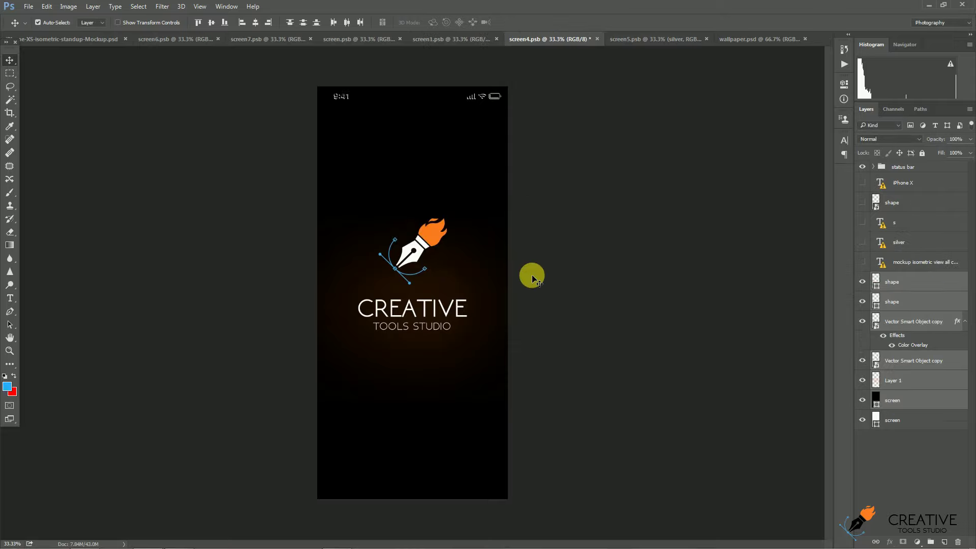
pyautogui.hotkey('ctrl', 'shift', ']')
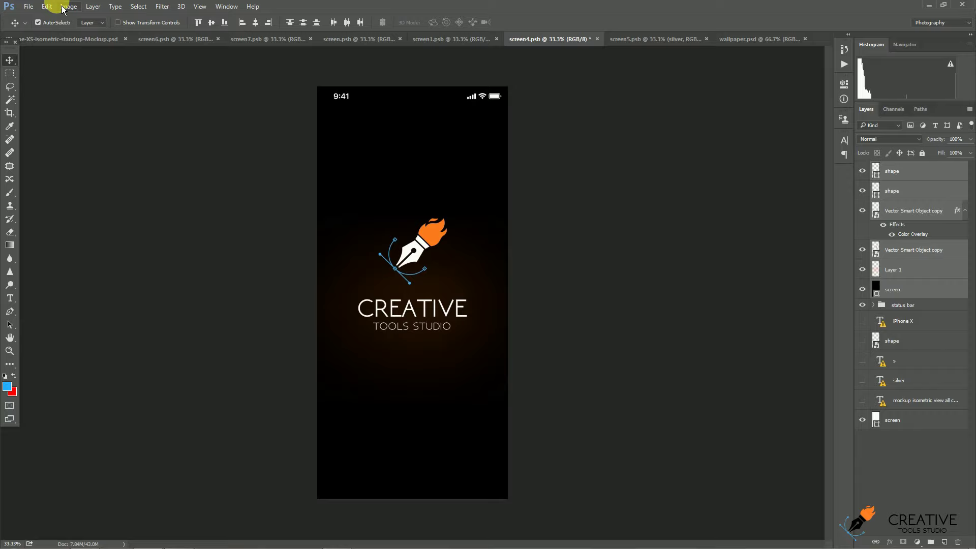
# - Save screen4 and screen1, then return to the iPhone XS mockup
pyautogui.hotkey('ctrl', 's')
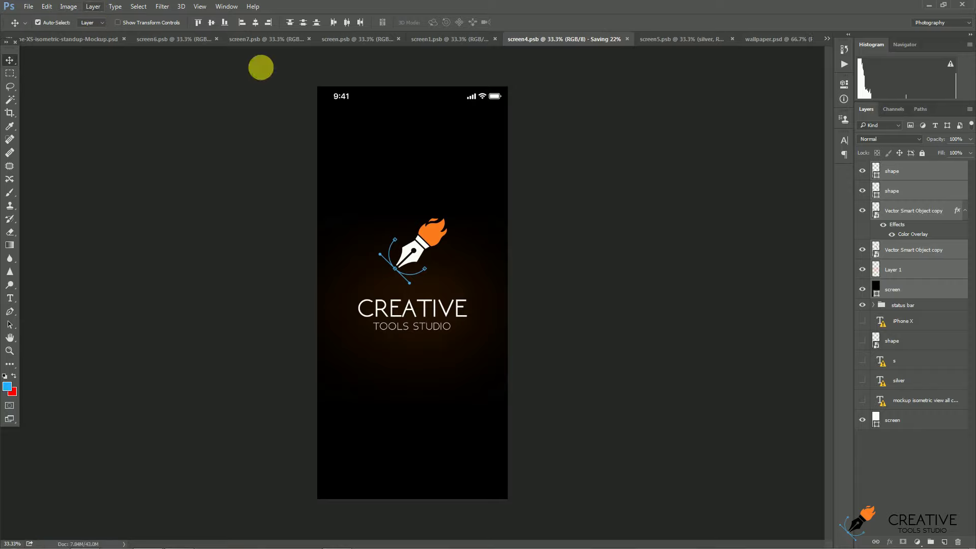
pyautogui.click(438, 39)
pyautogui.hotkey('ctrl', 's')
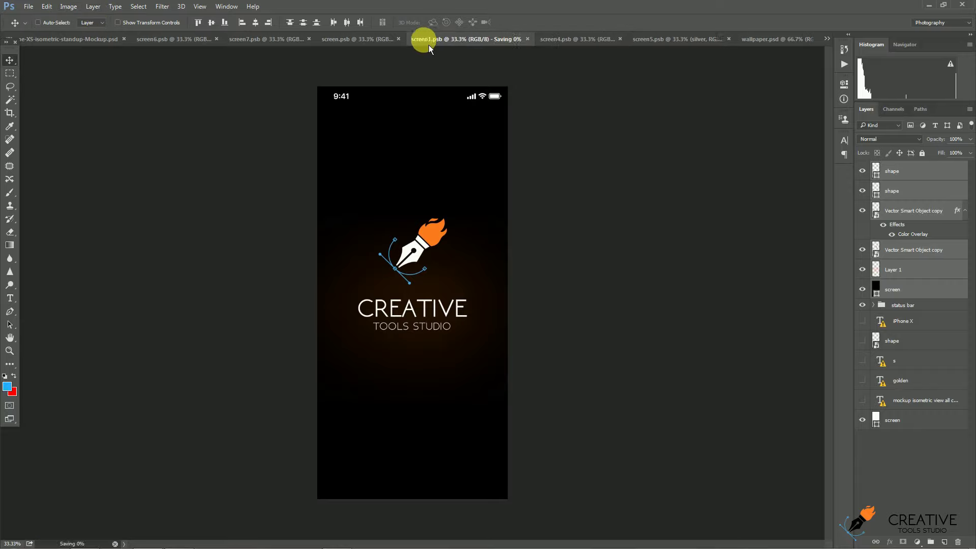
pyautogui.click(369, 44)
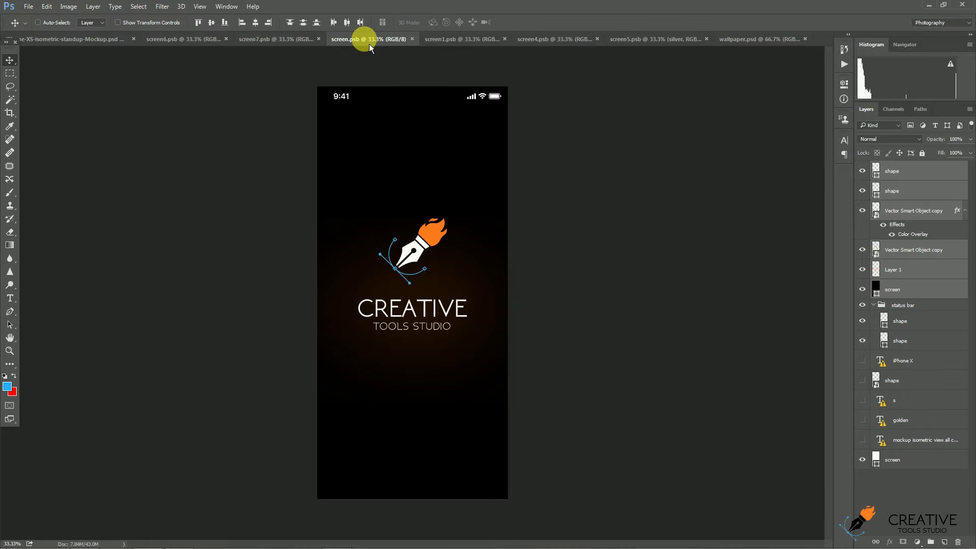
pyautogui.click(75, 41)
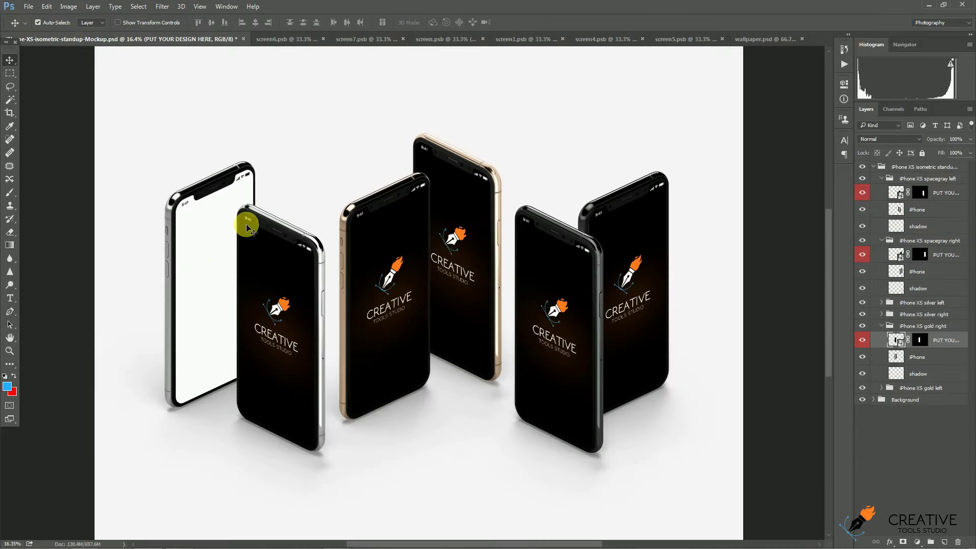
# - Open the silver right phone's screen and duplicate screen4's logo layers into screen5.psb
pyautogui.click(201, 247)
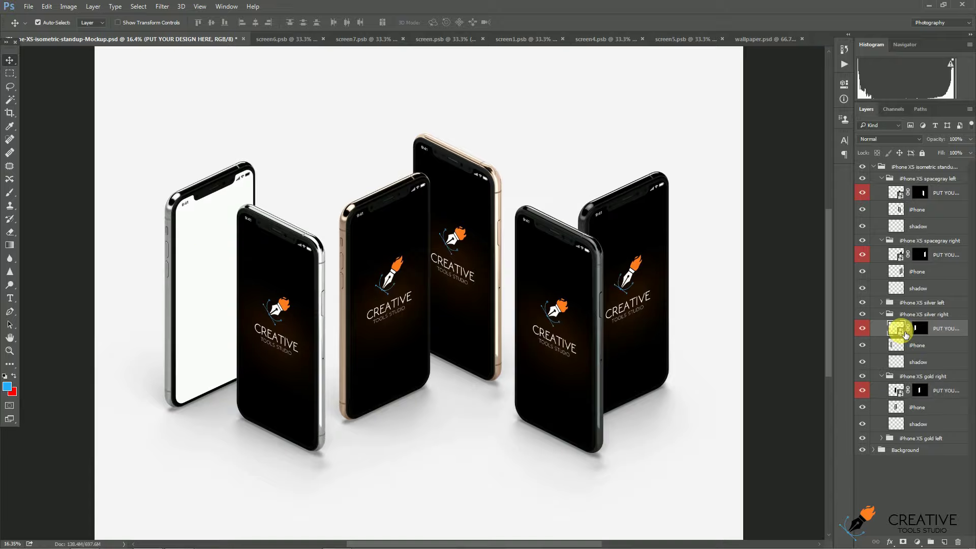
pyautogui.doubleClick(900, 330)
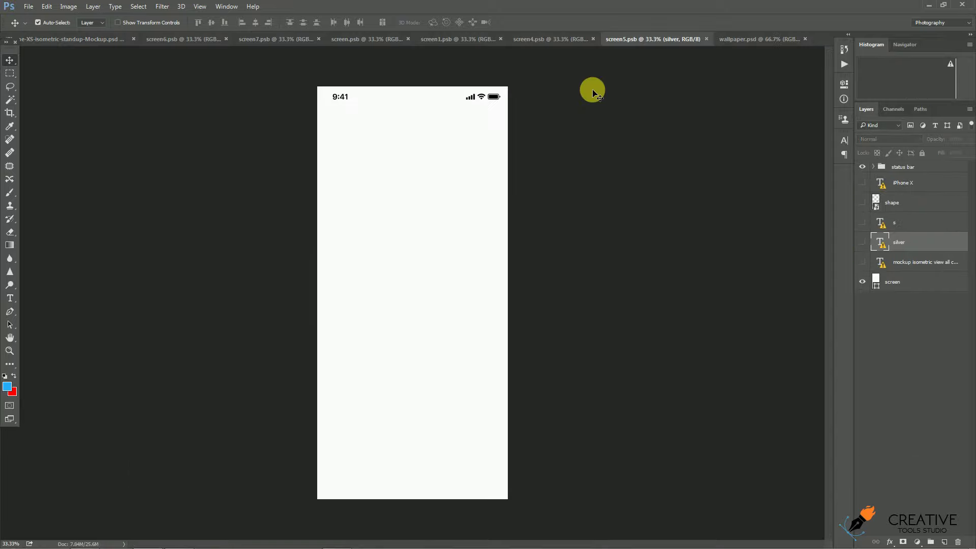
pyautogui.click(542, 40)
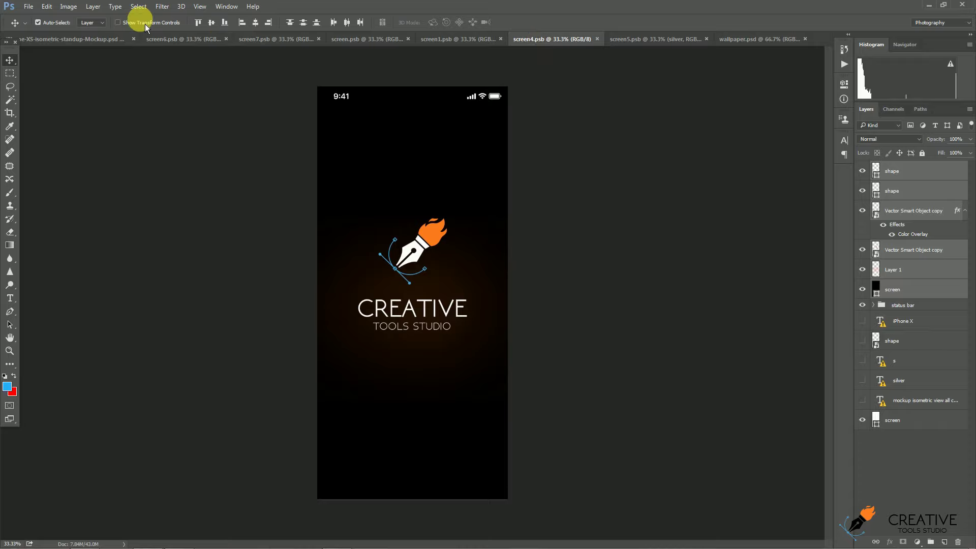
pyautogui.click(93, 6)
pyautogui.click(112, 43)
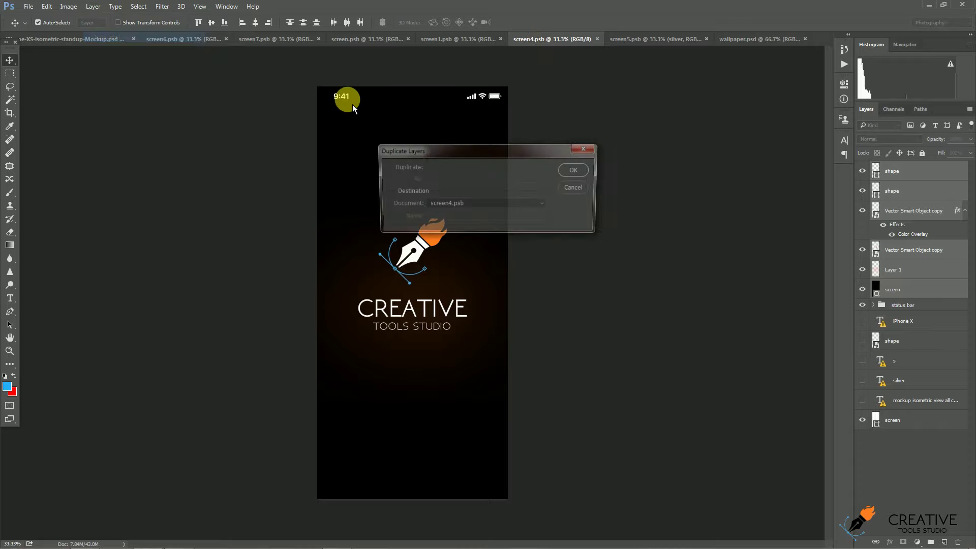
pyautogui.click(521, 209)
pyautogui.click(486, 260)
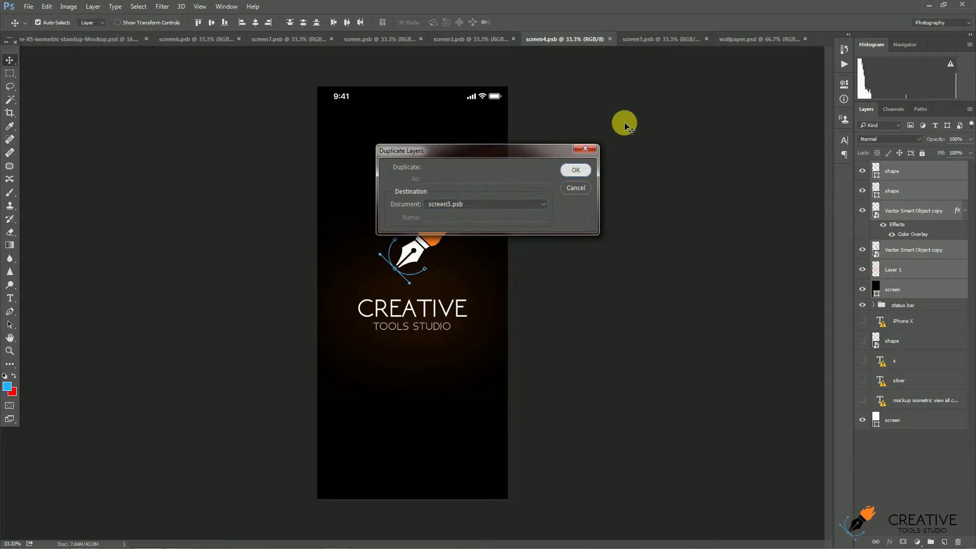
pyautogui.press('Return')
# - Bring the logo layers to the front in screen5, save, and return to the mockup
pyautogui.click(649, 45)
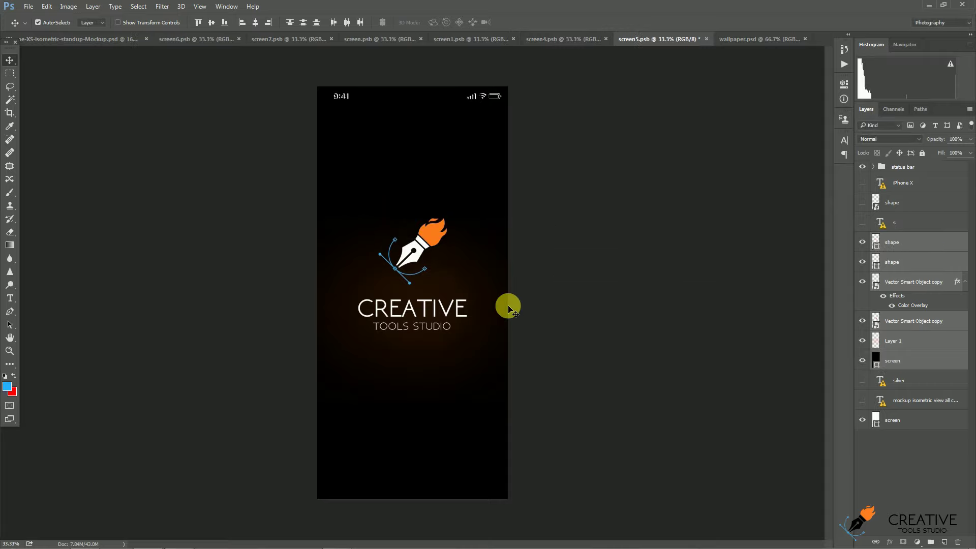
pyautogui.hotkey('ctrl', 'shift', ']')
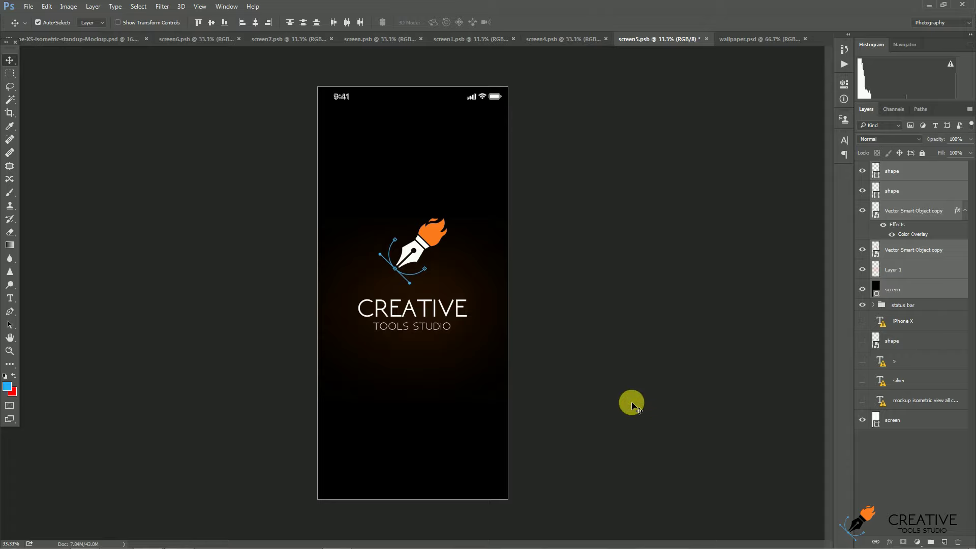
pyautogui.click(631, 403)
pyautogui.hotkey('ctrl', 's')
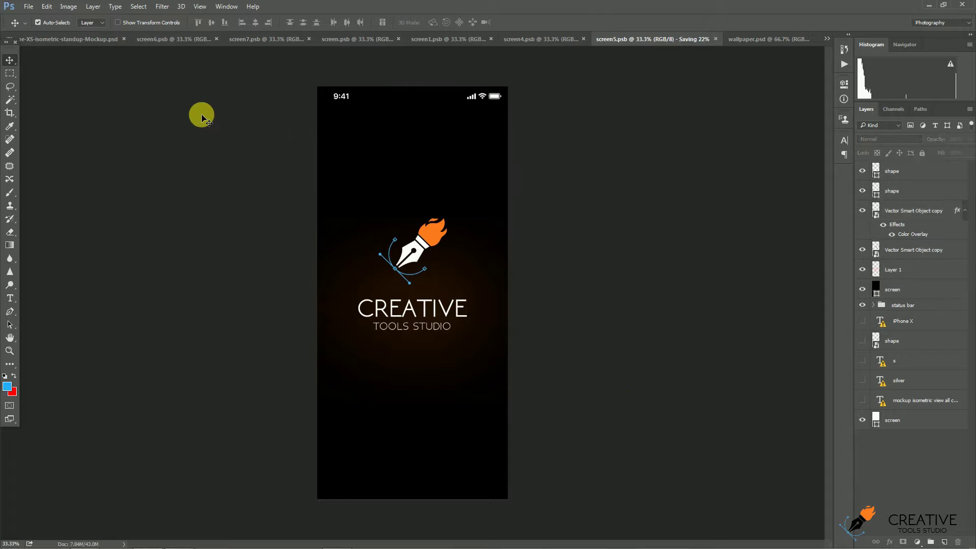
pyautogui.click(74, 42)
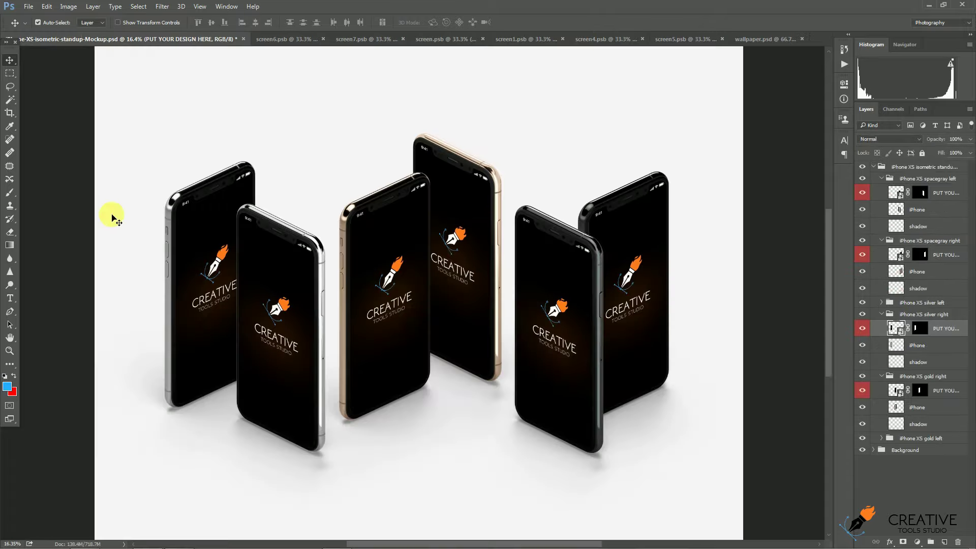
# - Switch to Full Screen Mode with the interface hidden, then zoom and pan in on the six phones
pyautogui.press('f')
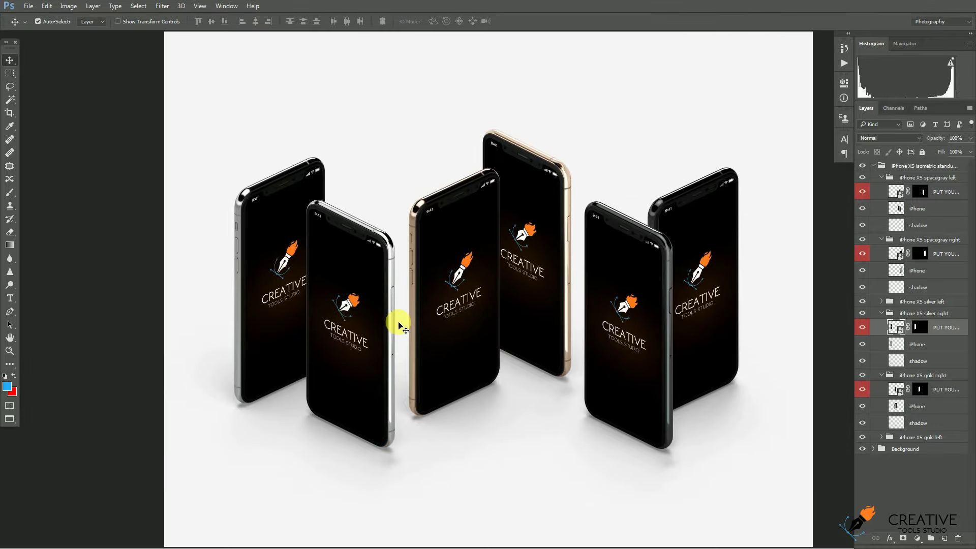
pyautogui.press('f')
pyautogui.scroll(3, 412, 326)
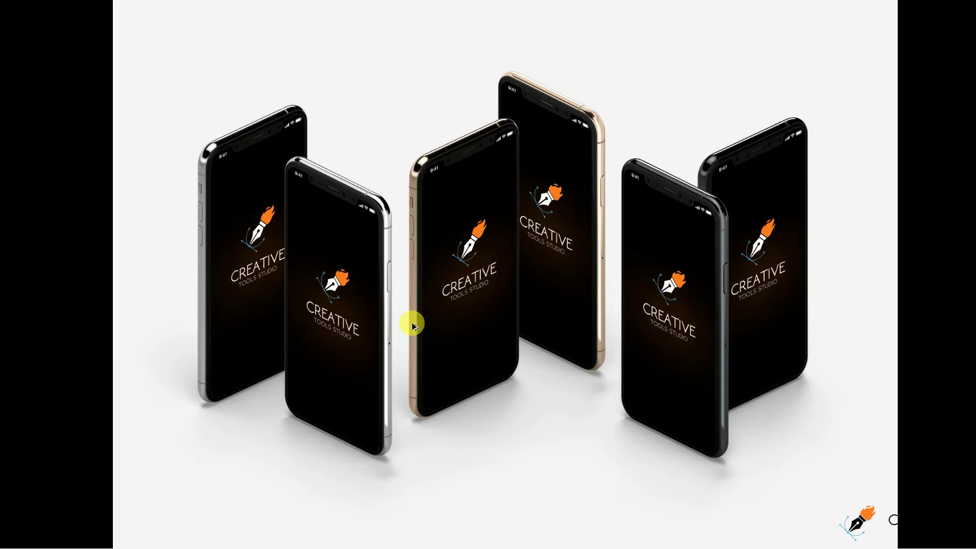
pyautogui.hotkey('alt', 'space')
pyautogui.click(563, 345)
pyautogui.scroll(1, 541, 359)
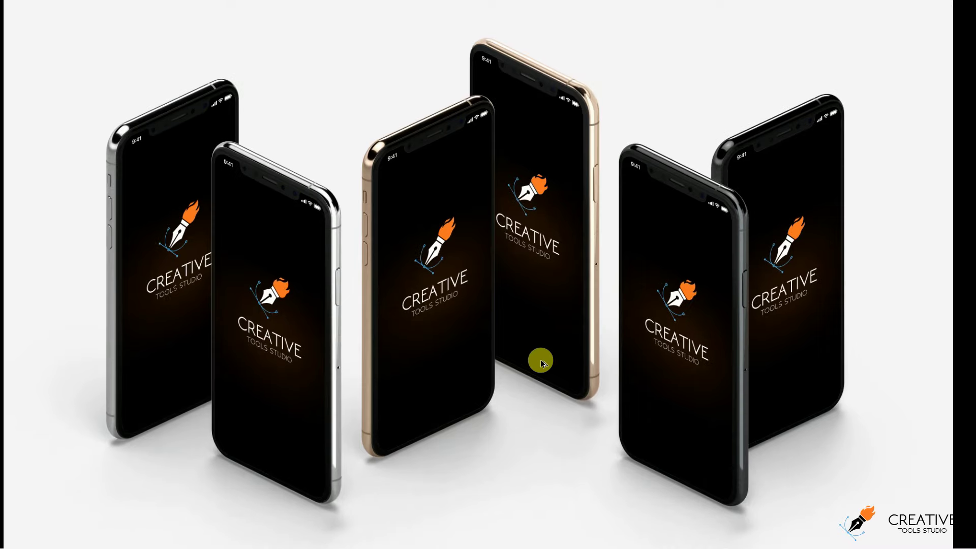
pyautogui.scroll(1, 541, 359)
pyautogui.hotkey('alt', 'space')
pyautogui.press('Escape')
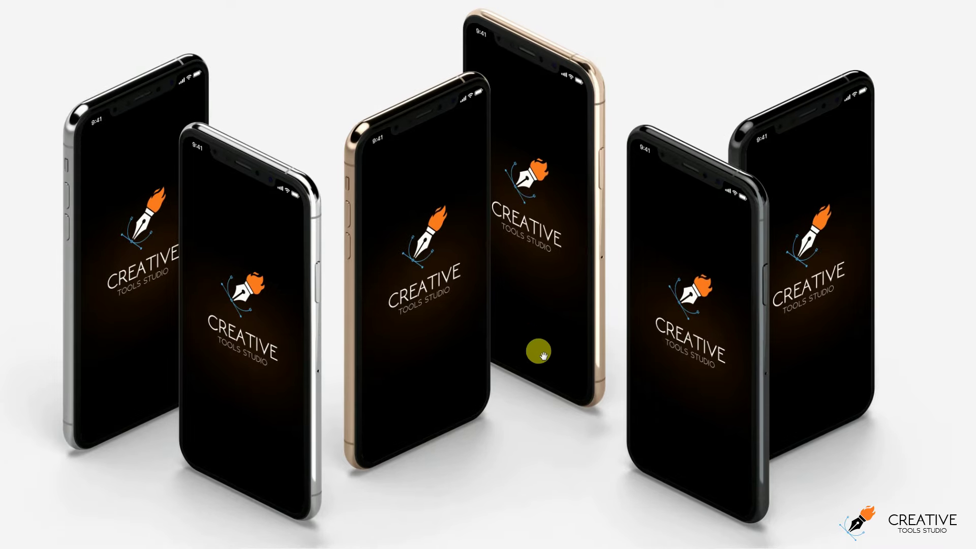
pyautogui.moveTo(539, 335); pyautogui.dragTo(547, 341)
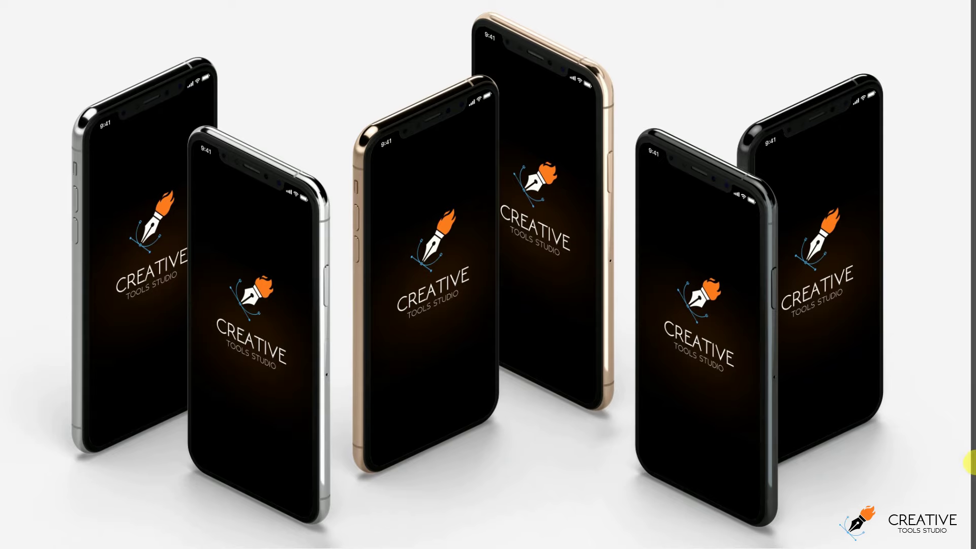